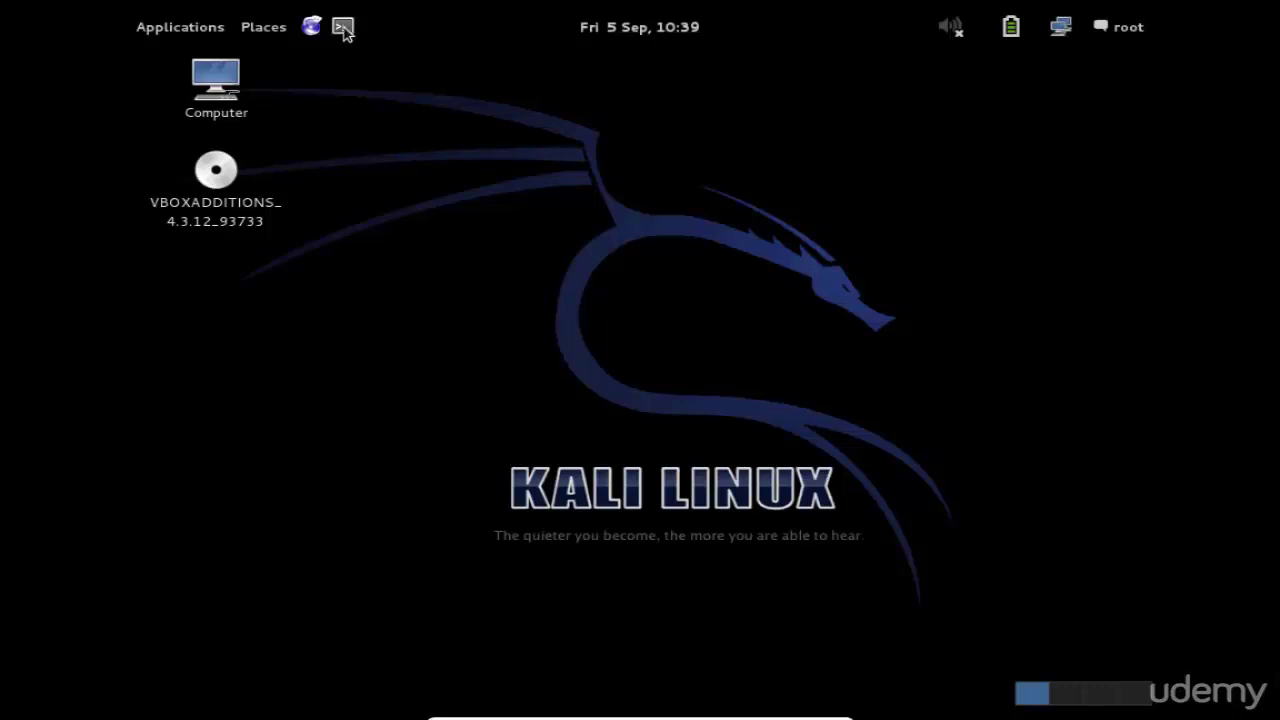
Open a terminal and launch Maltego with the command maltego.
click(342, 27)
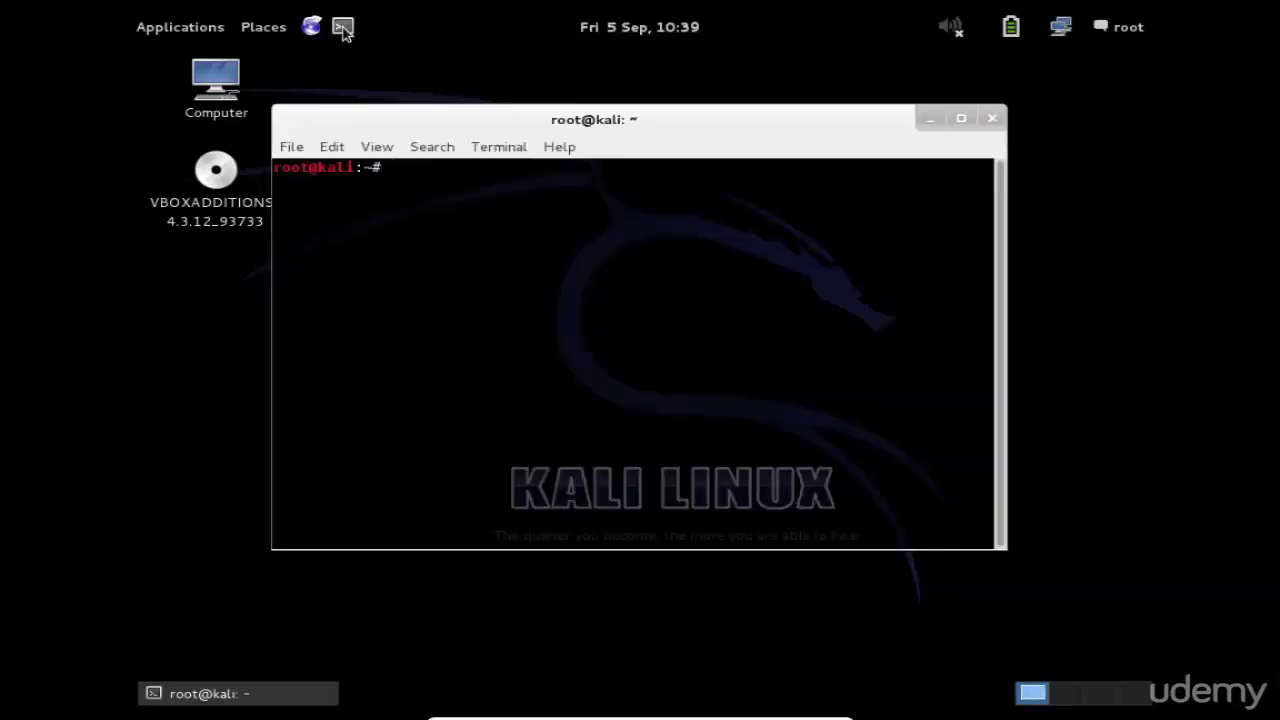
text(maltego)
key(Return)
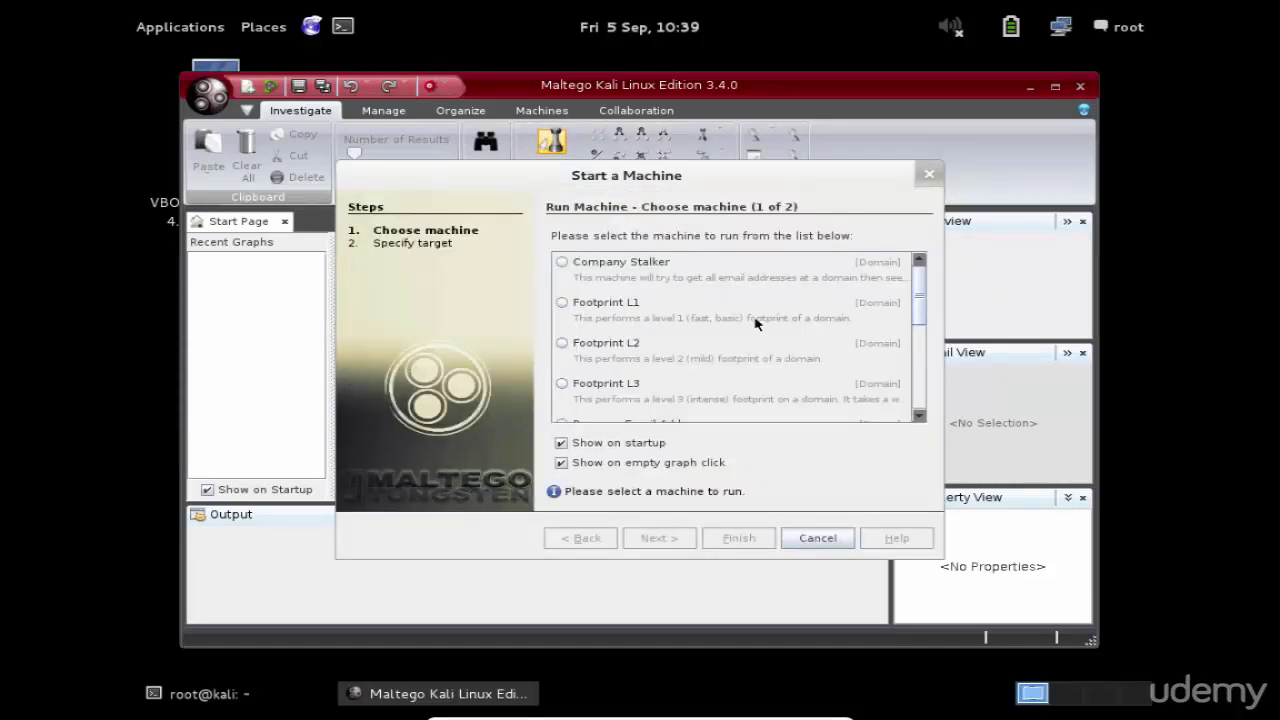
Review the available machines in the Start a Machine list, from Company Stalker down to the Twitter and URL machines.
scroll(926, 284, down, 5)
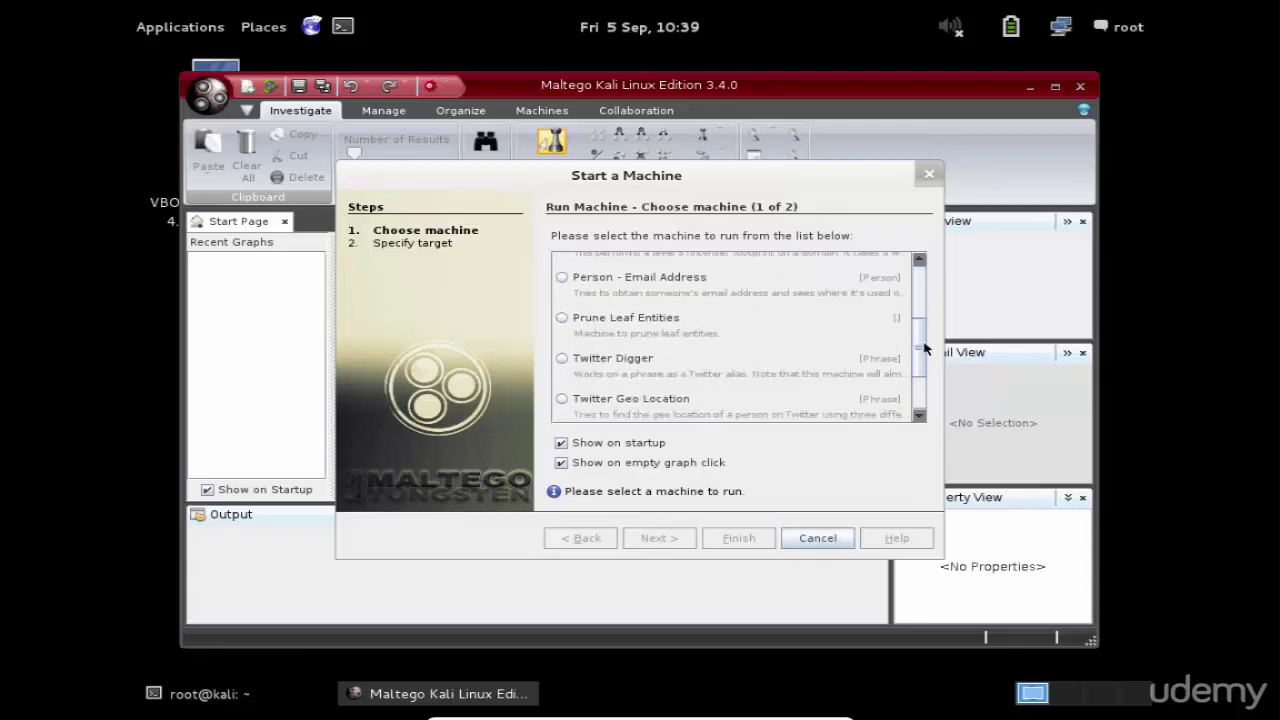
scroll(926, 284, up, 5)
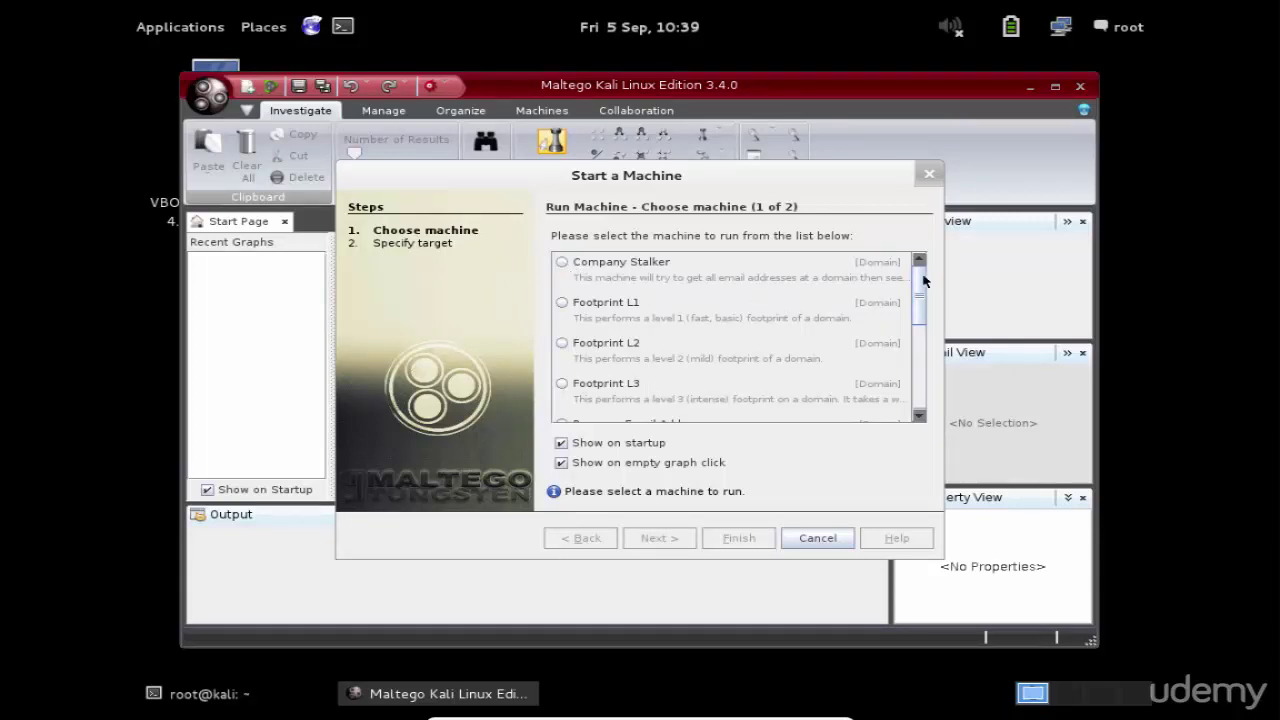
drag(924, 281, 924, 327)
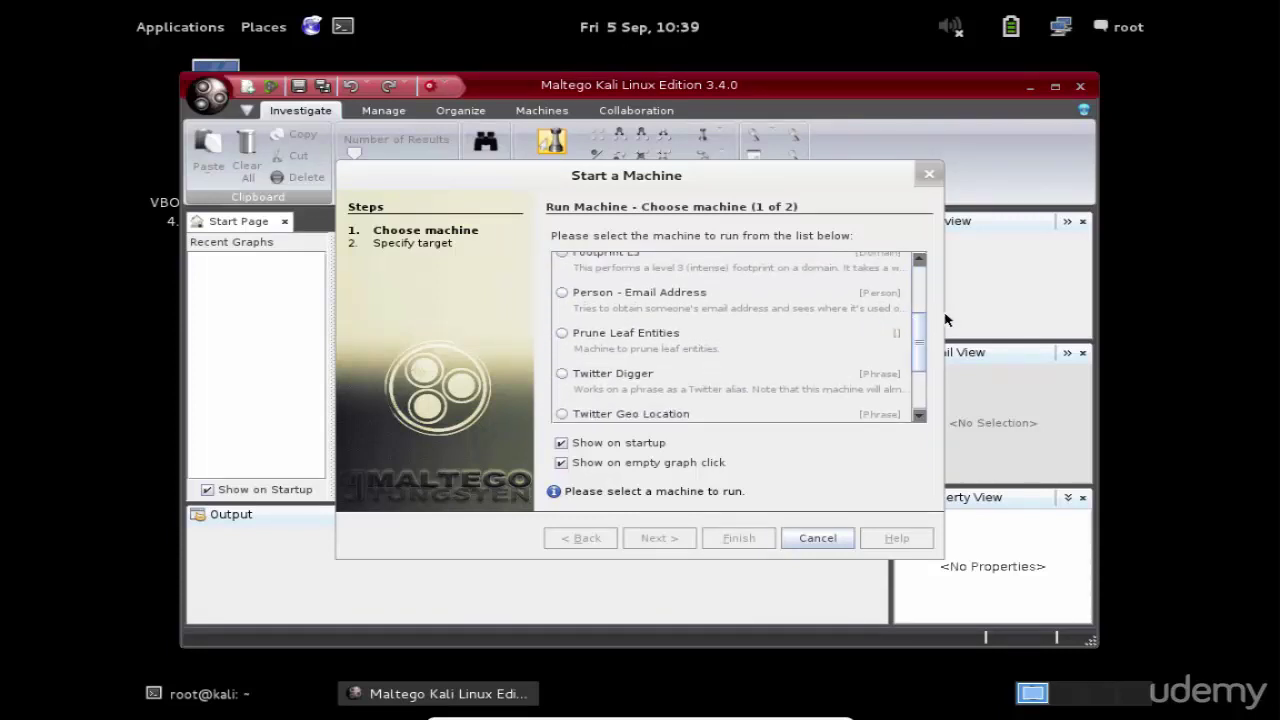
click(893, 312)
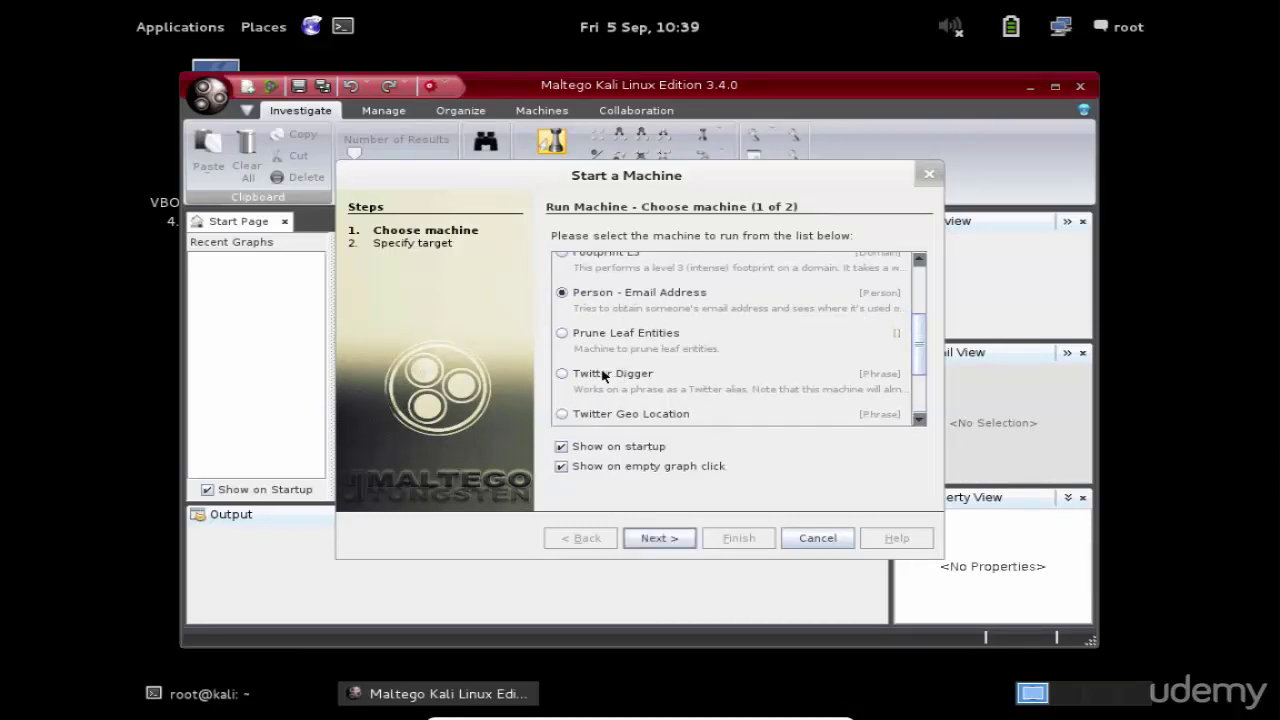
scroll(922, 340, down, 3)
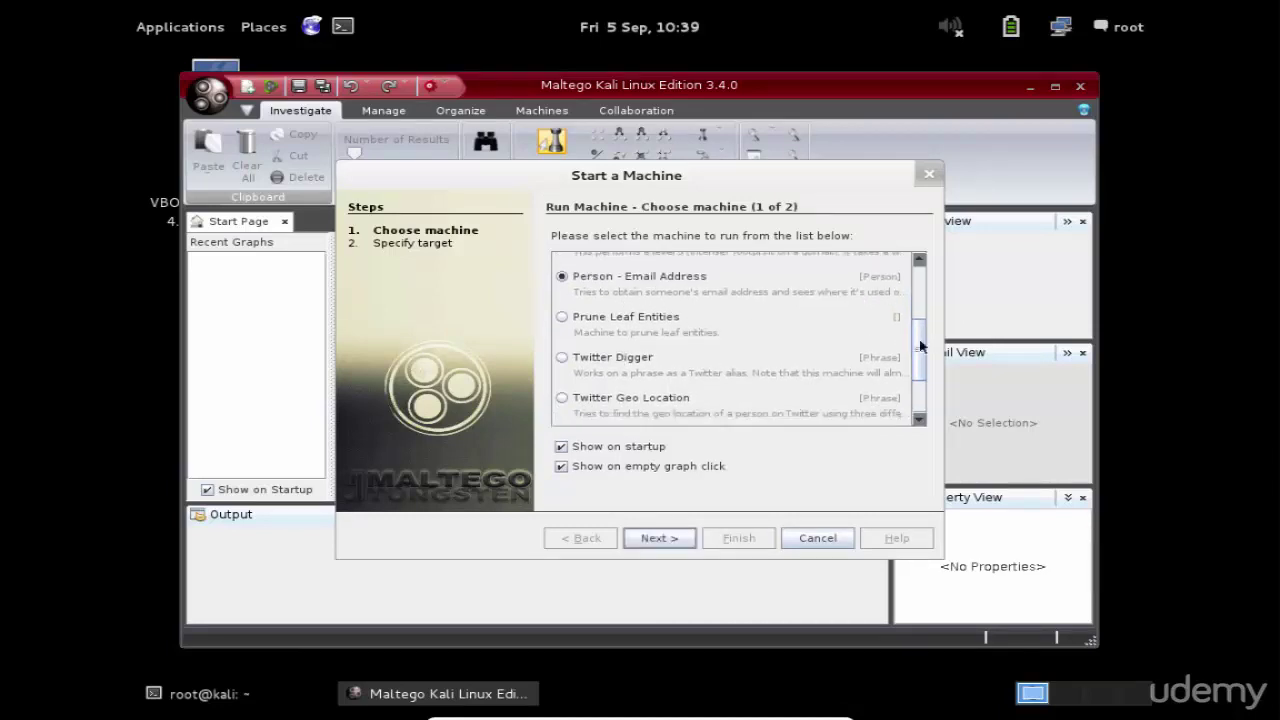
scroll(789, 357, up, 1)
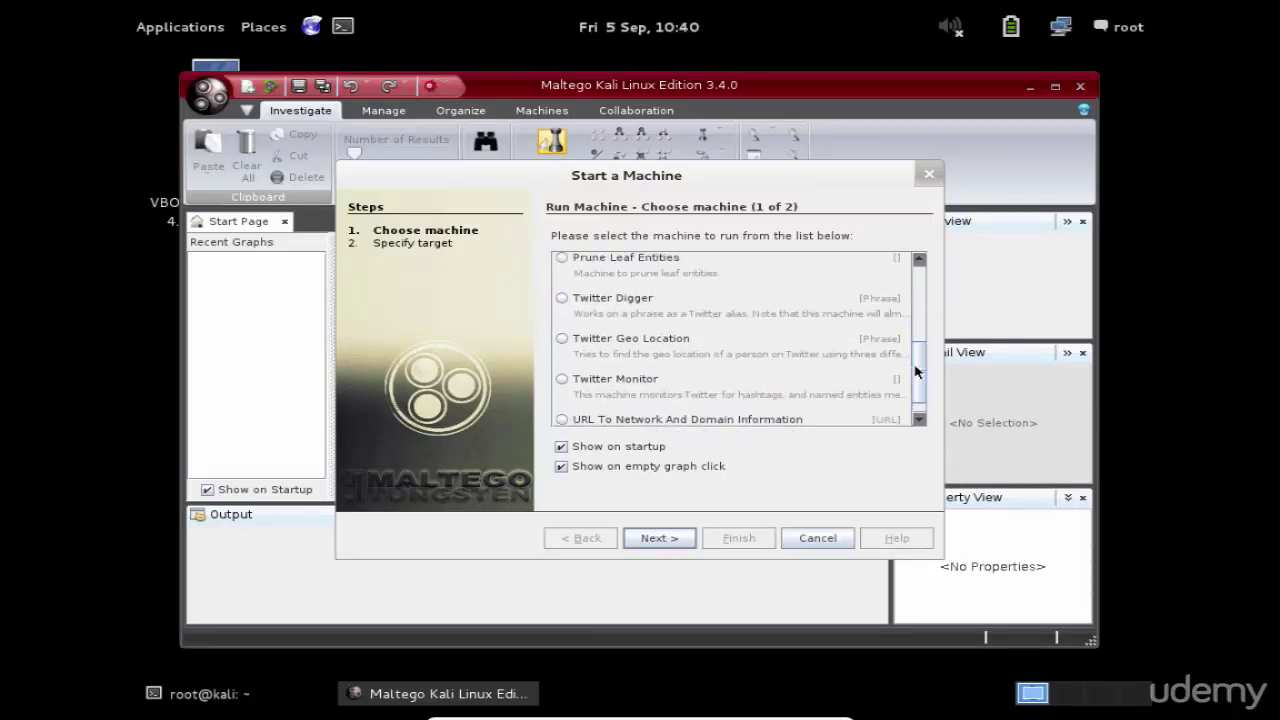
scroll(908, 372, down, 1)
Run the Company Stalker machine on the domain bt.com and dismiss the update notification.
drag(919, 385, 919, 295)
click(620, 258)
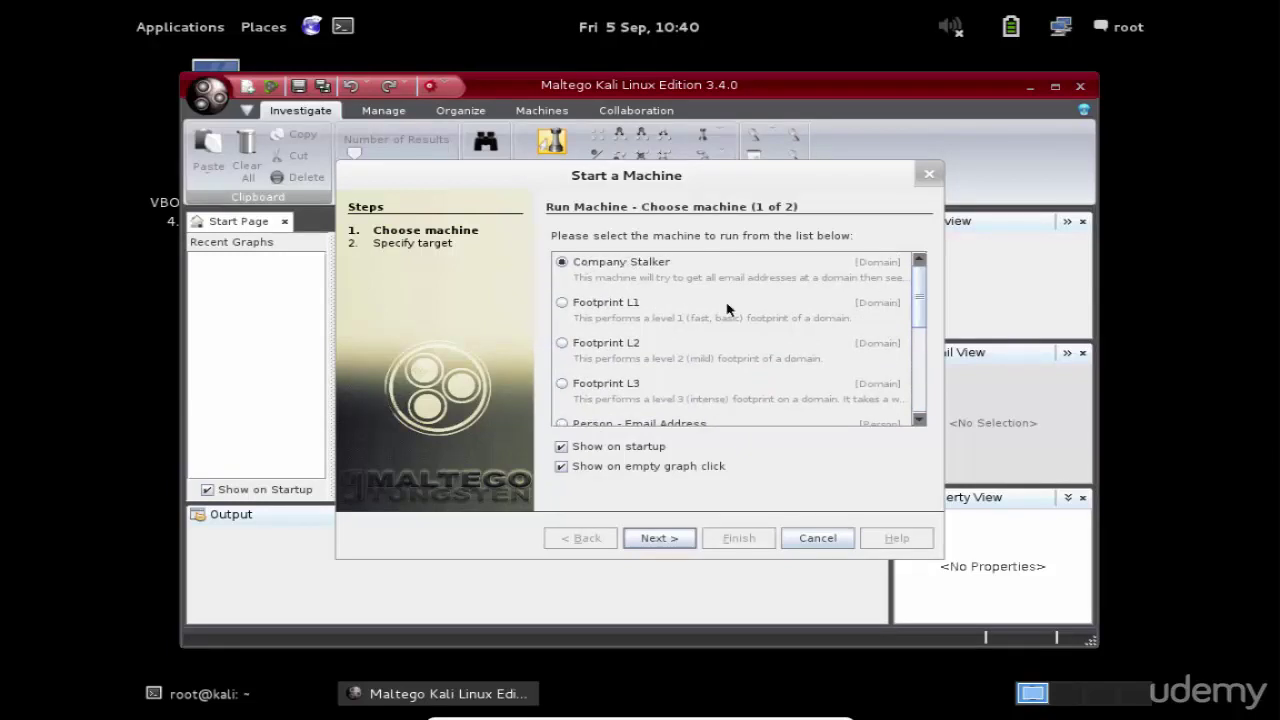
click(662, 538)
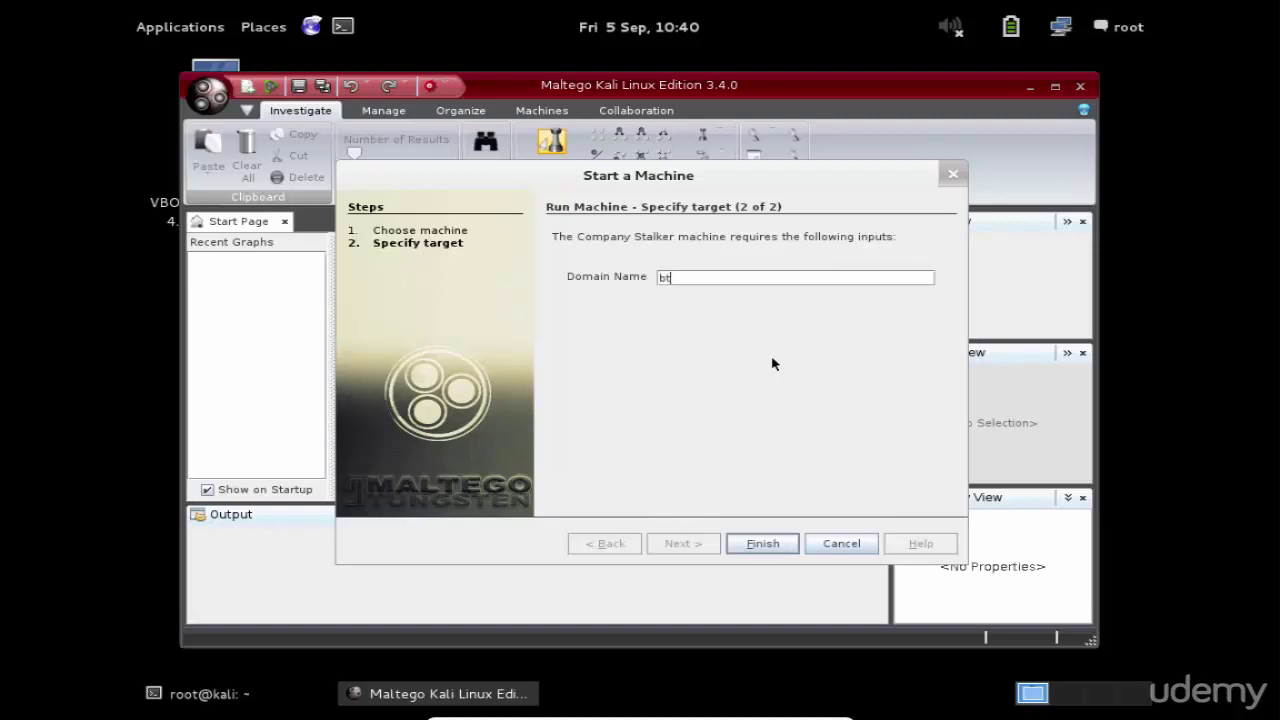
click(759, 543)
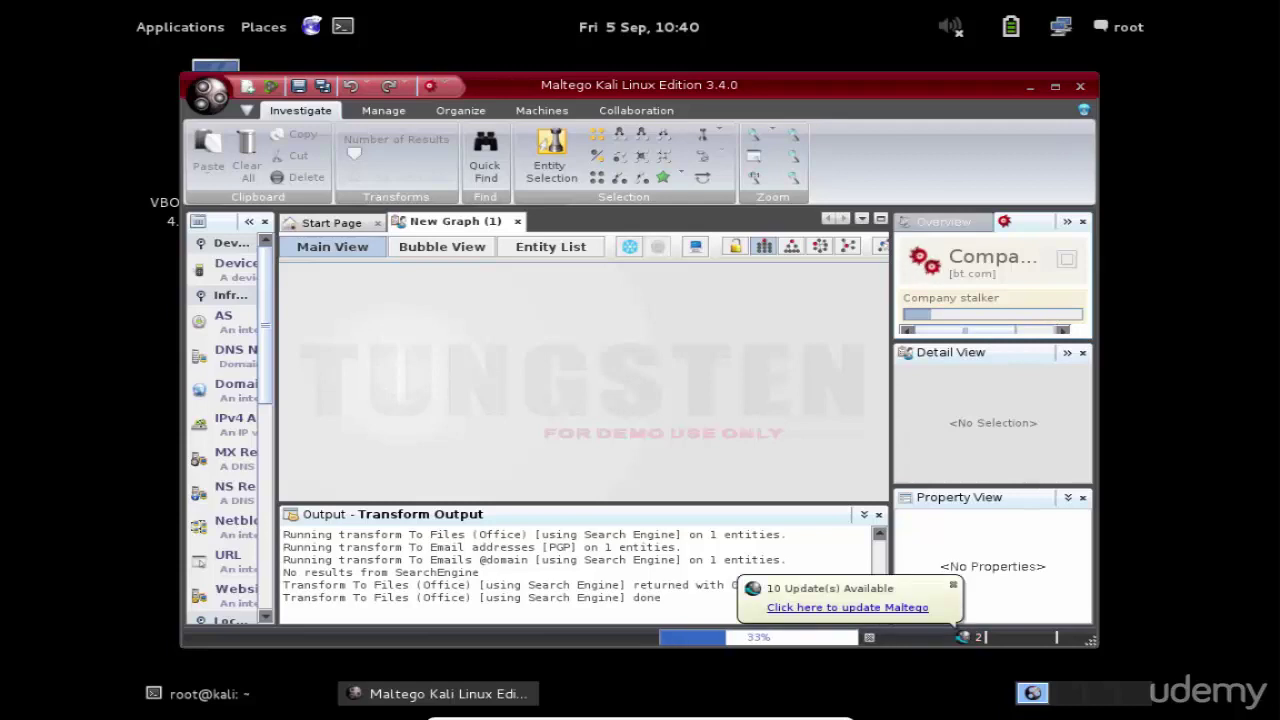
click(952, 585)
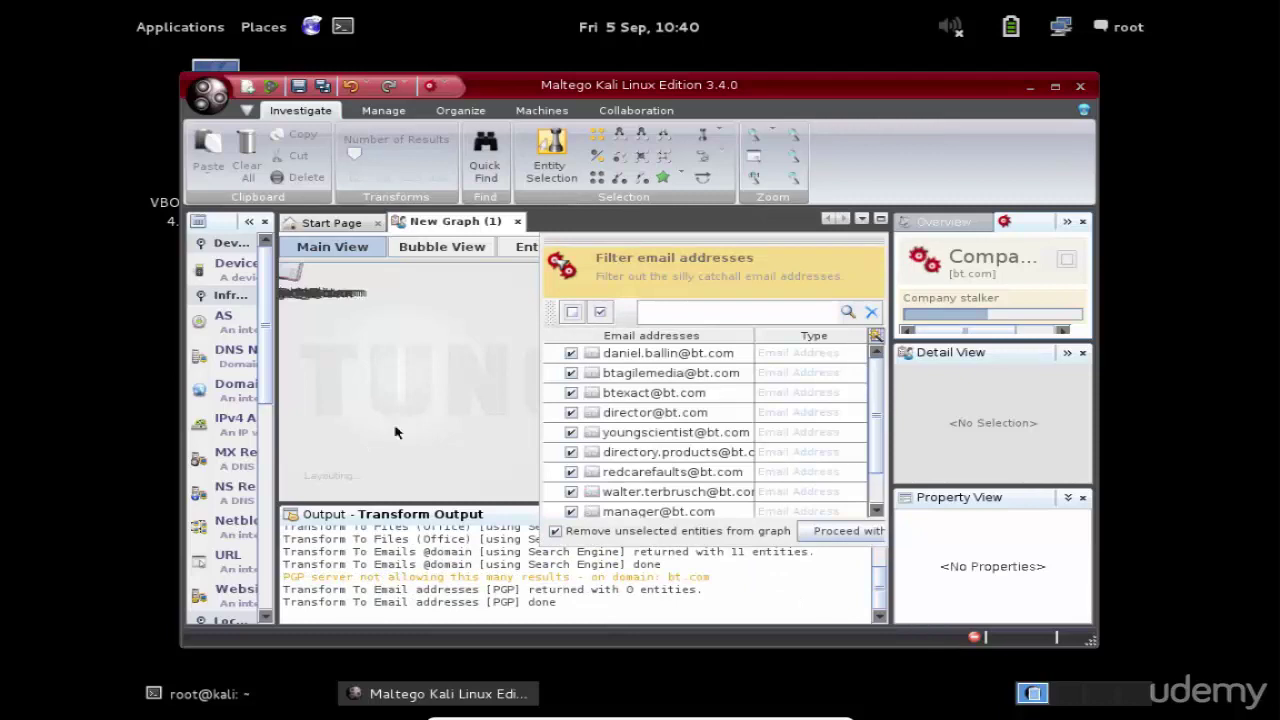
Examine the collected e-mail addresses in the filter list and the e-mail entities on the graph.
mouse_move(409, 421)
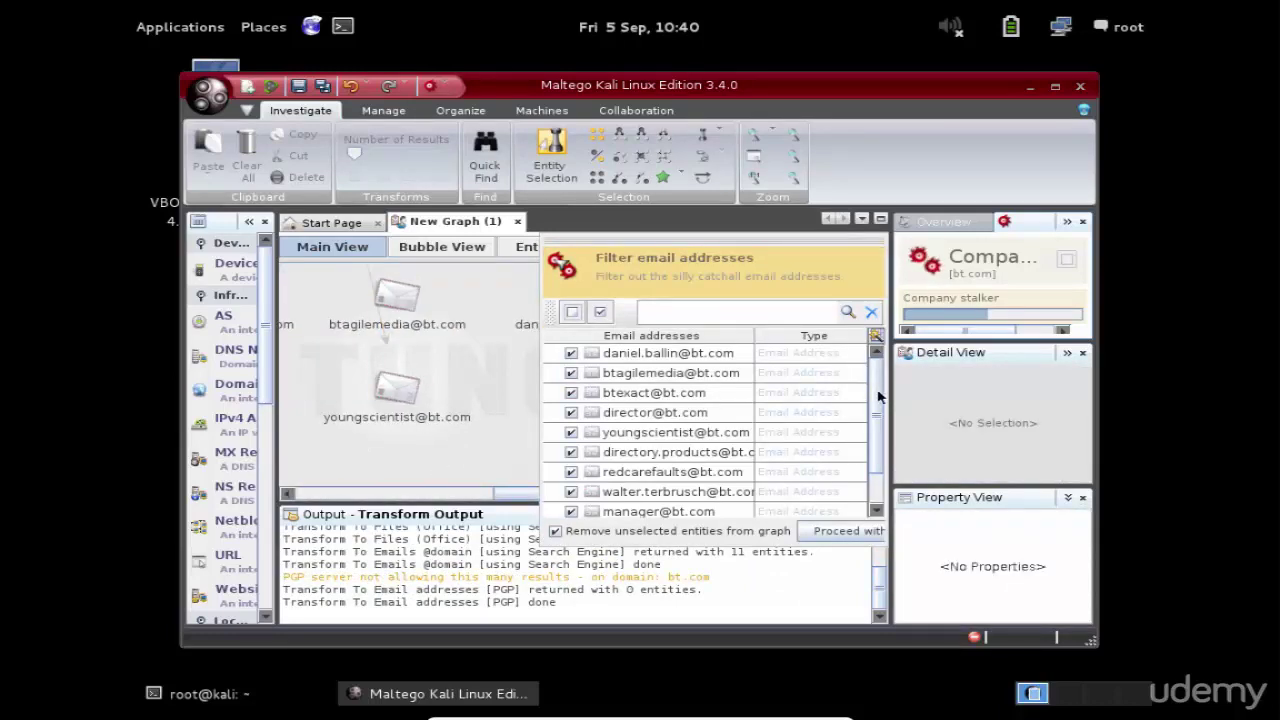
drag(879, 397, 876, 430)
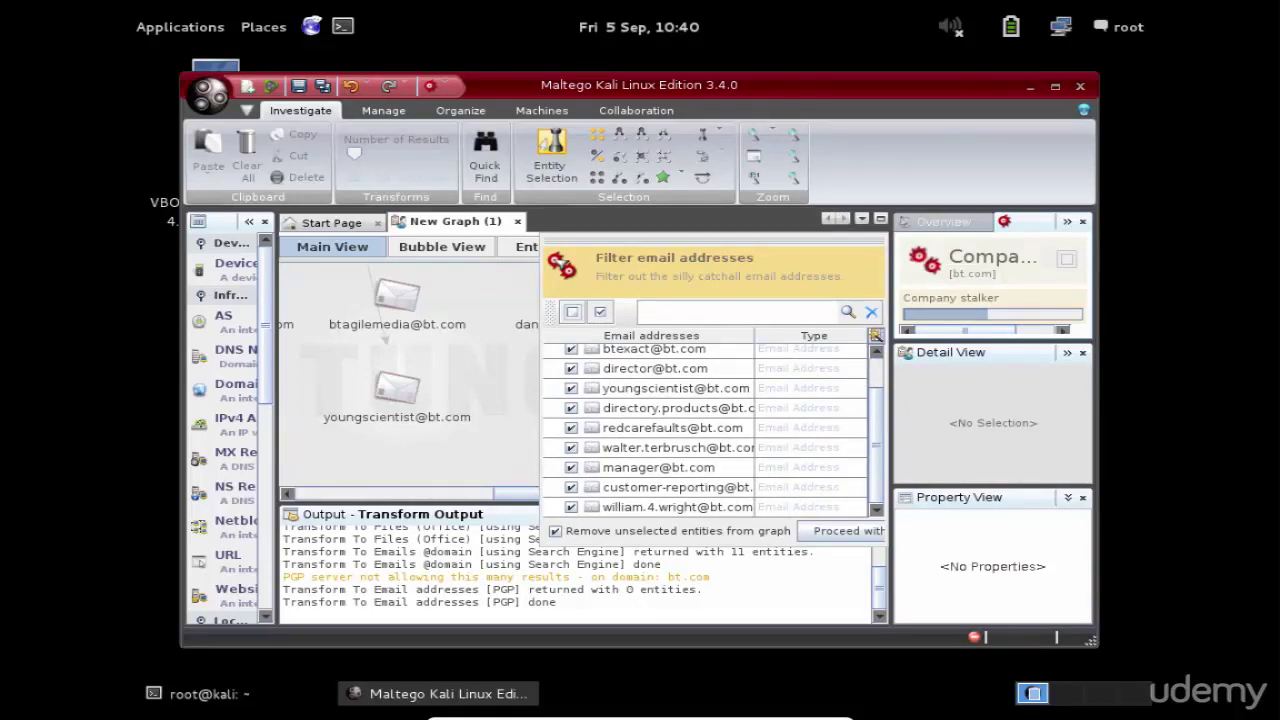
drag(876, 468, 885, 392)
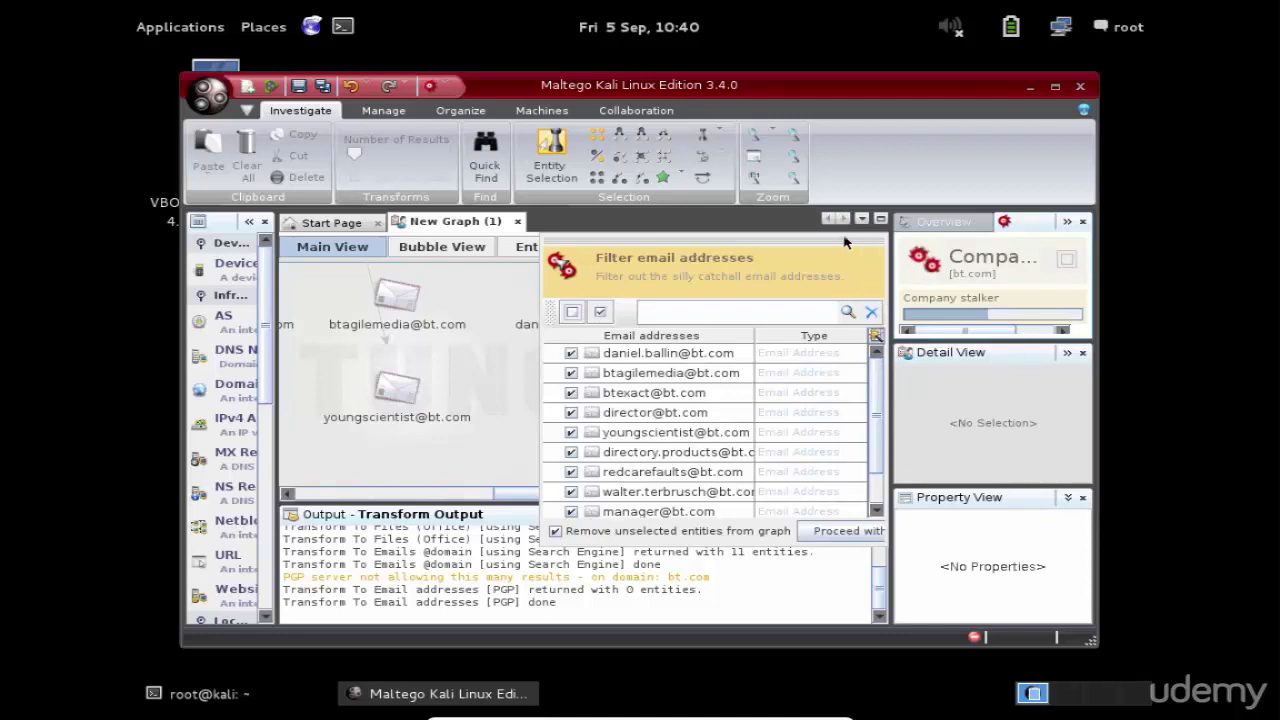
drag(525, 497, 265, 473)
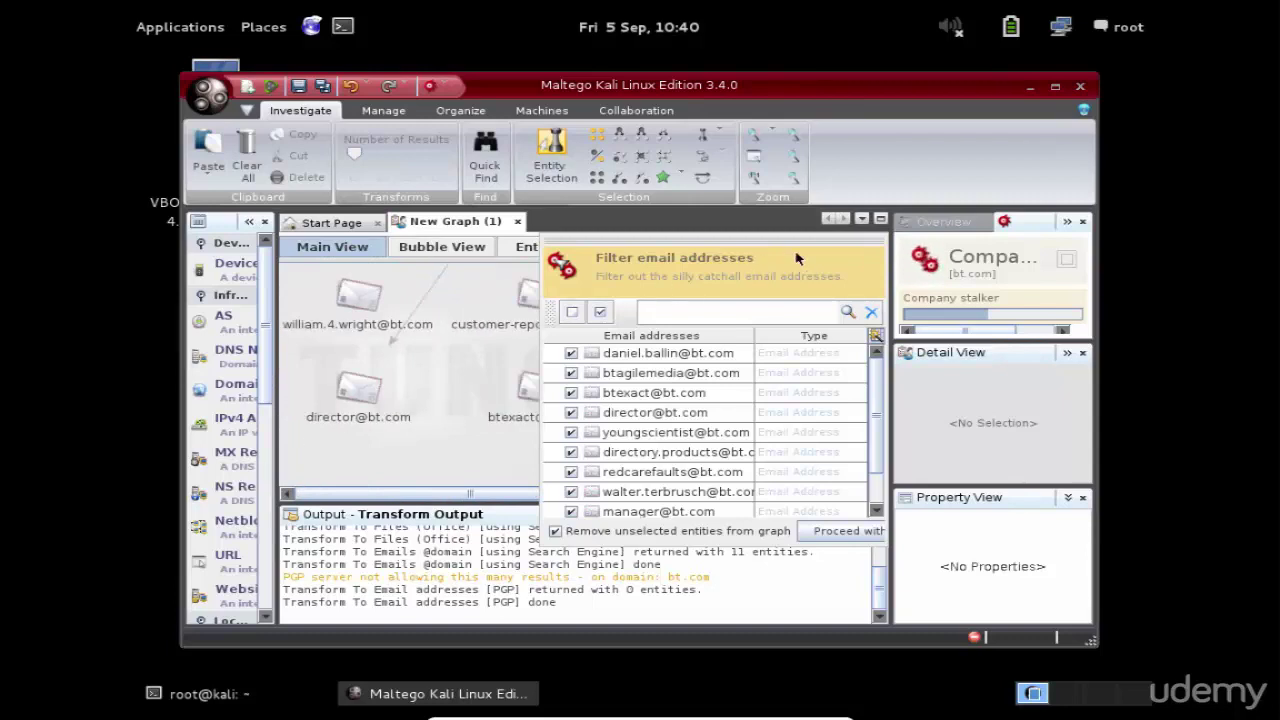
click(862, 218)
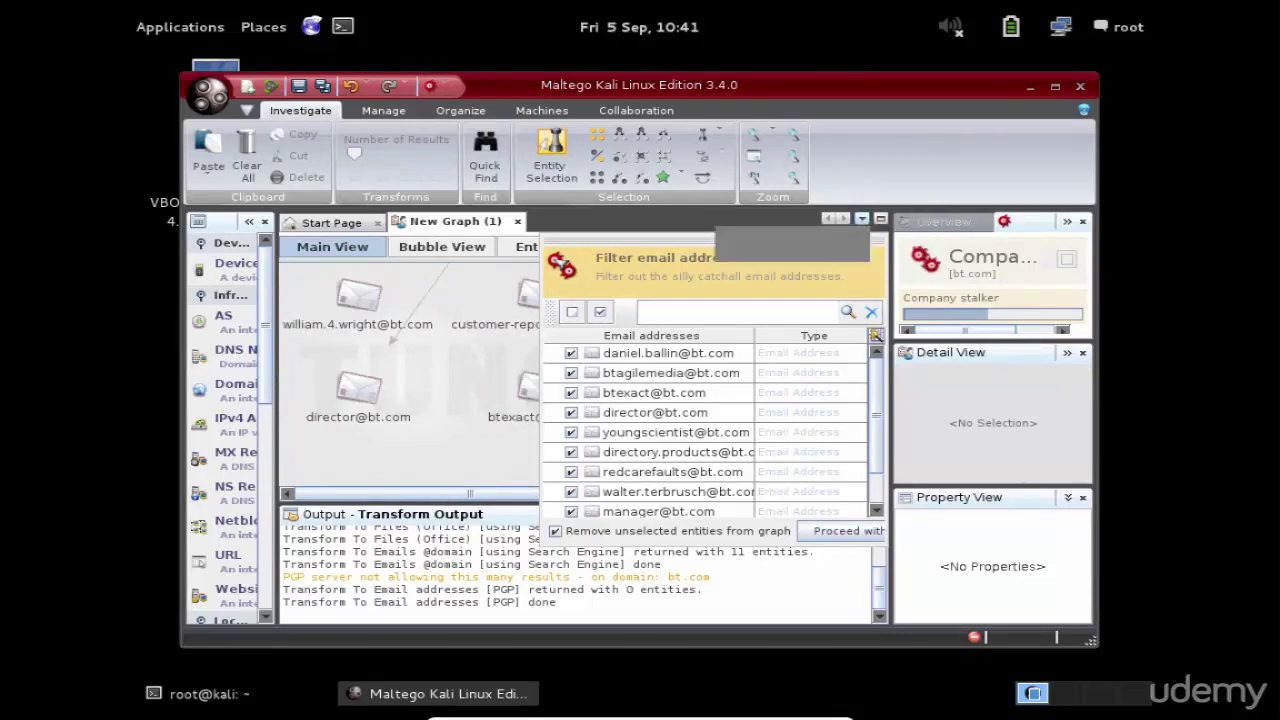
click(470, 402)
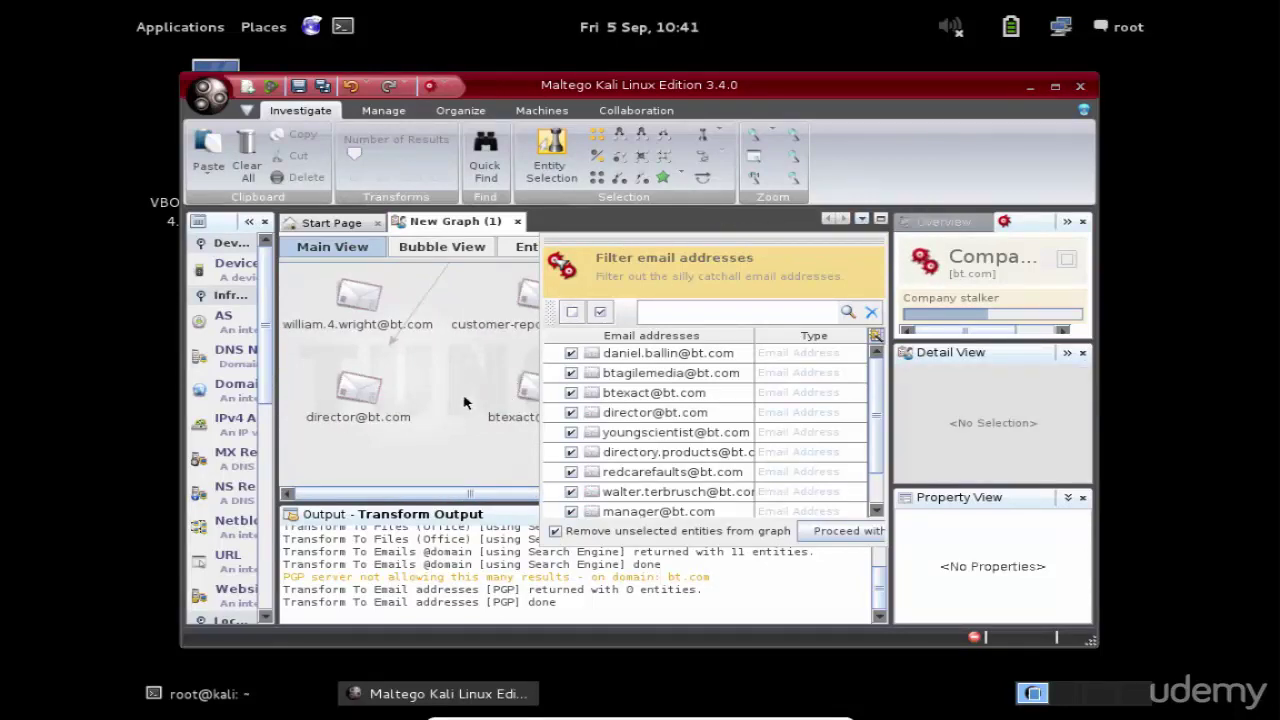
Select the director e-mail entity, maximize the graph area and move the Filter email addresses window off the entities.
click(352, 413)
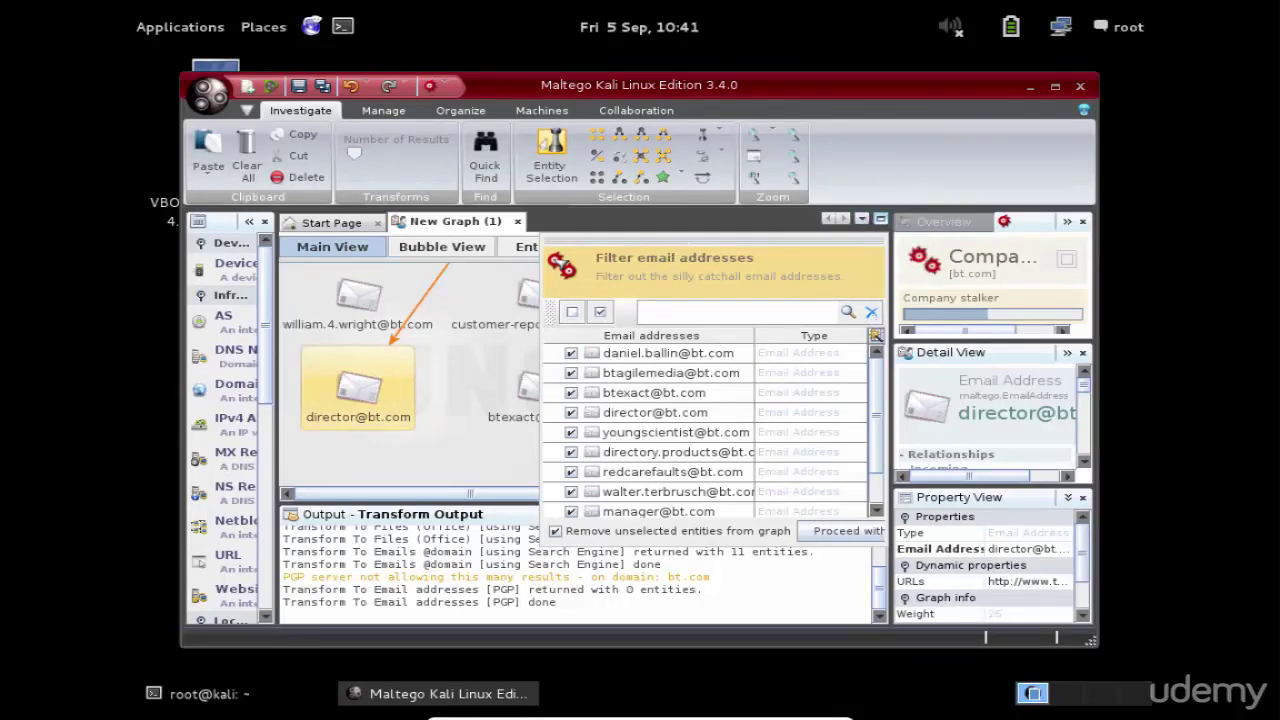
click(879, 220)
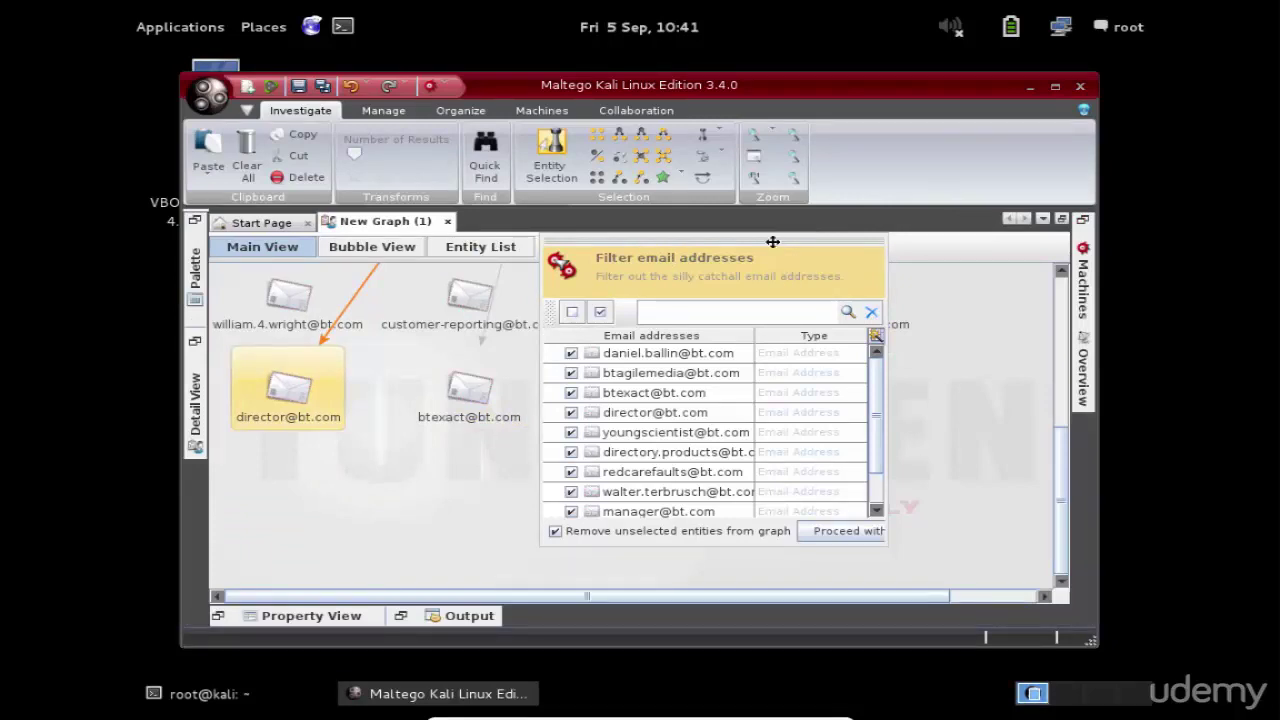
drag(771, 243, 1090, 380)
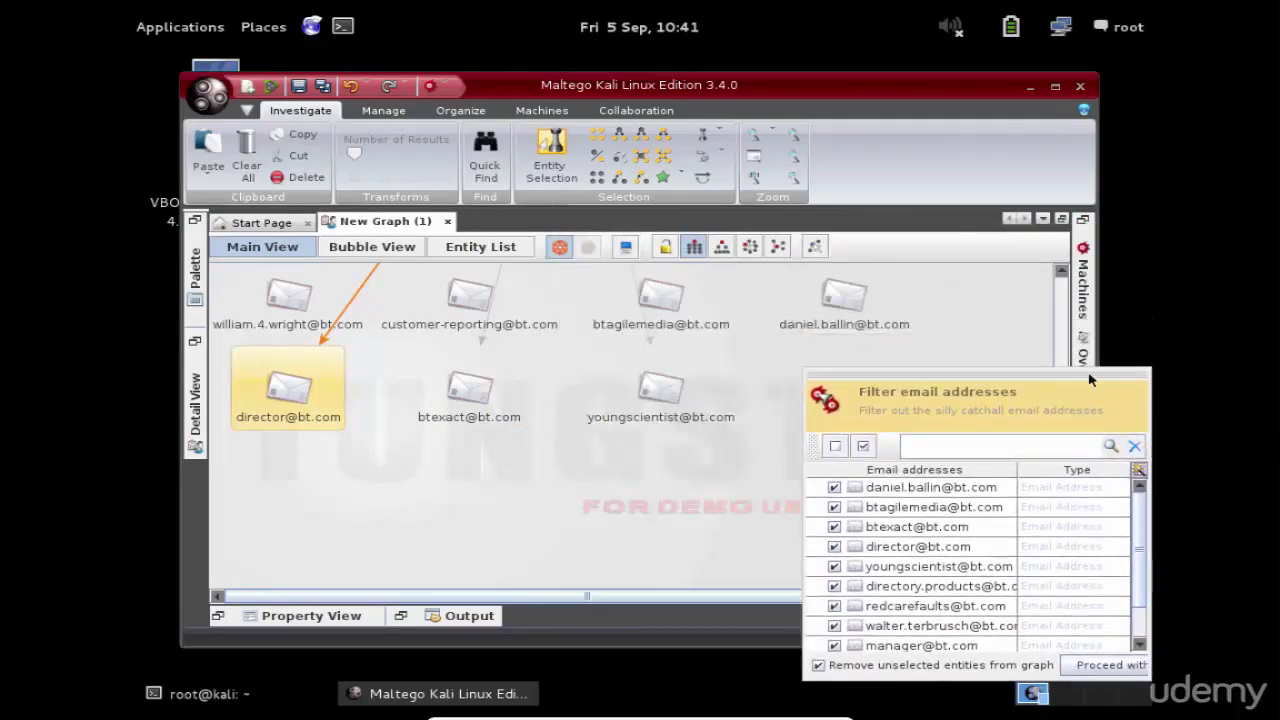
Start all transforms on the selected director e-mail entity and confirm running them.
right_click(268, 391)
mouse_move(348, 405)
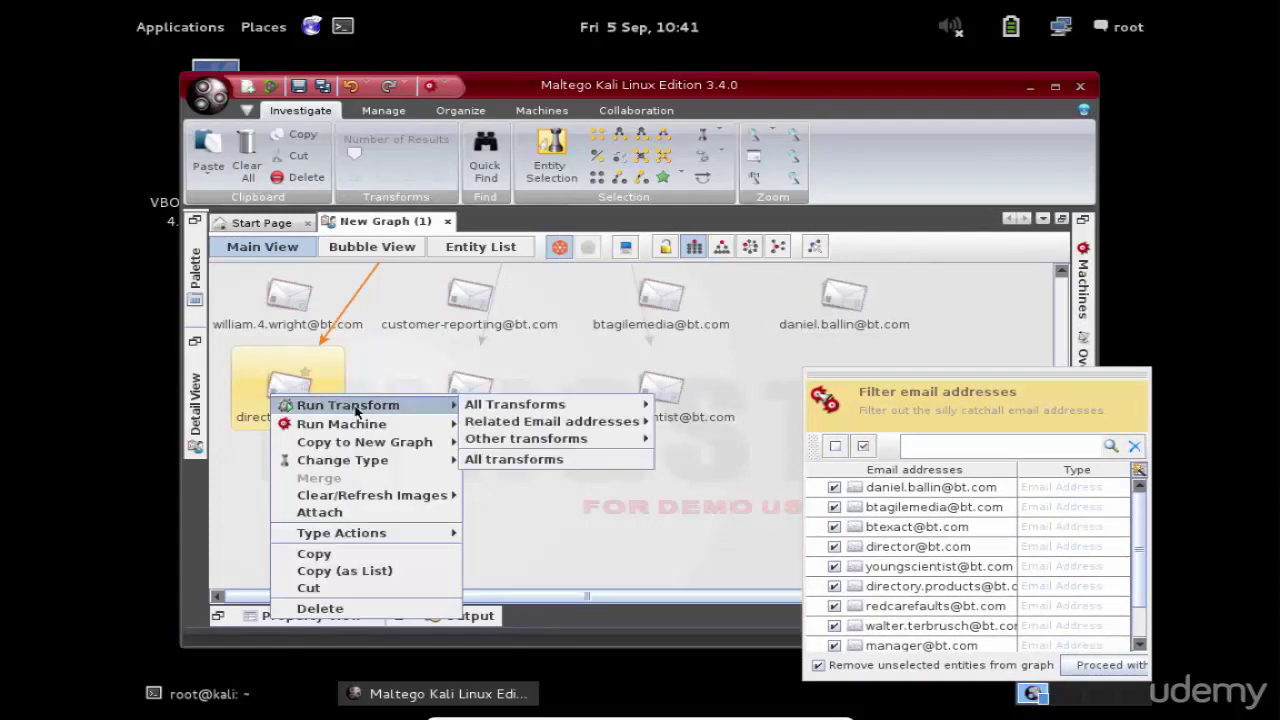
click(530, 463)
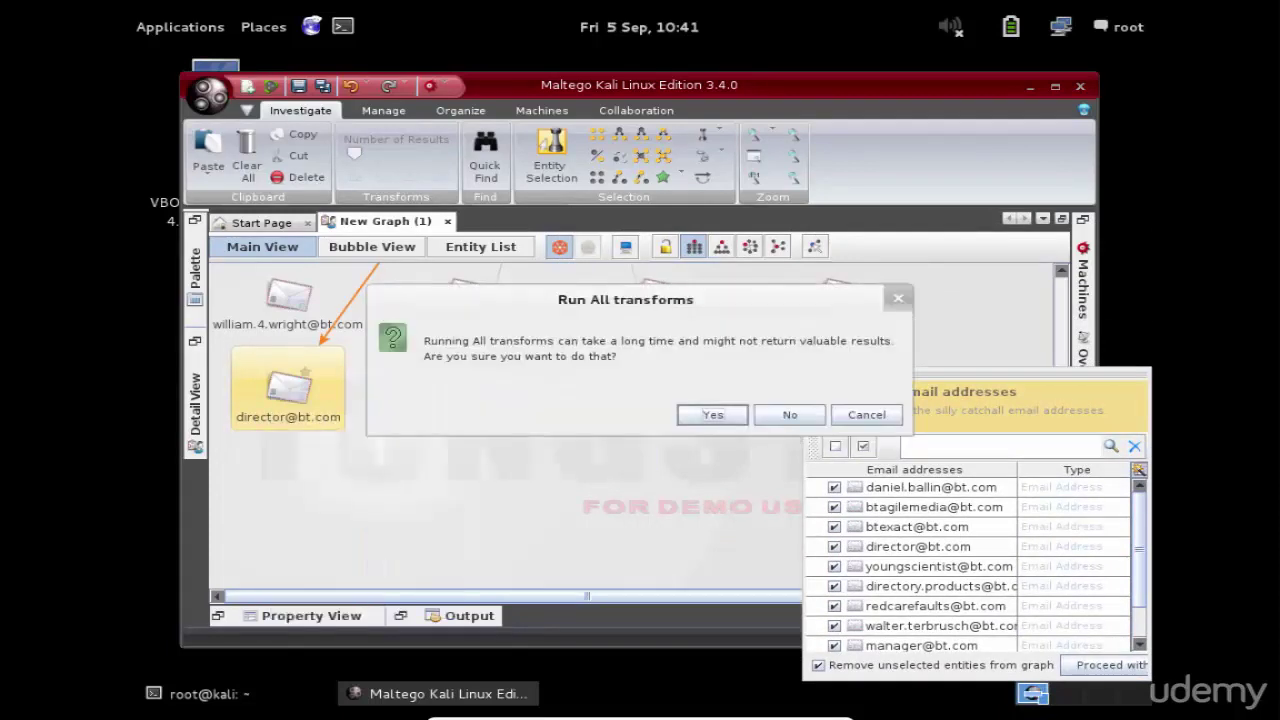
click(714, 415)
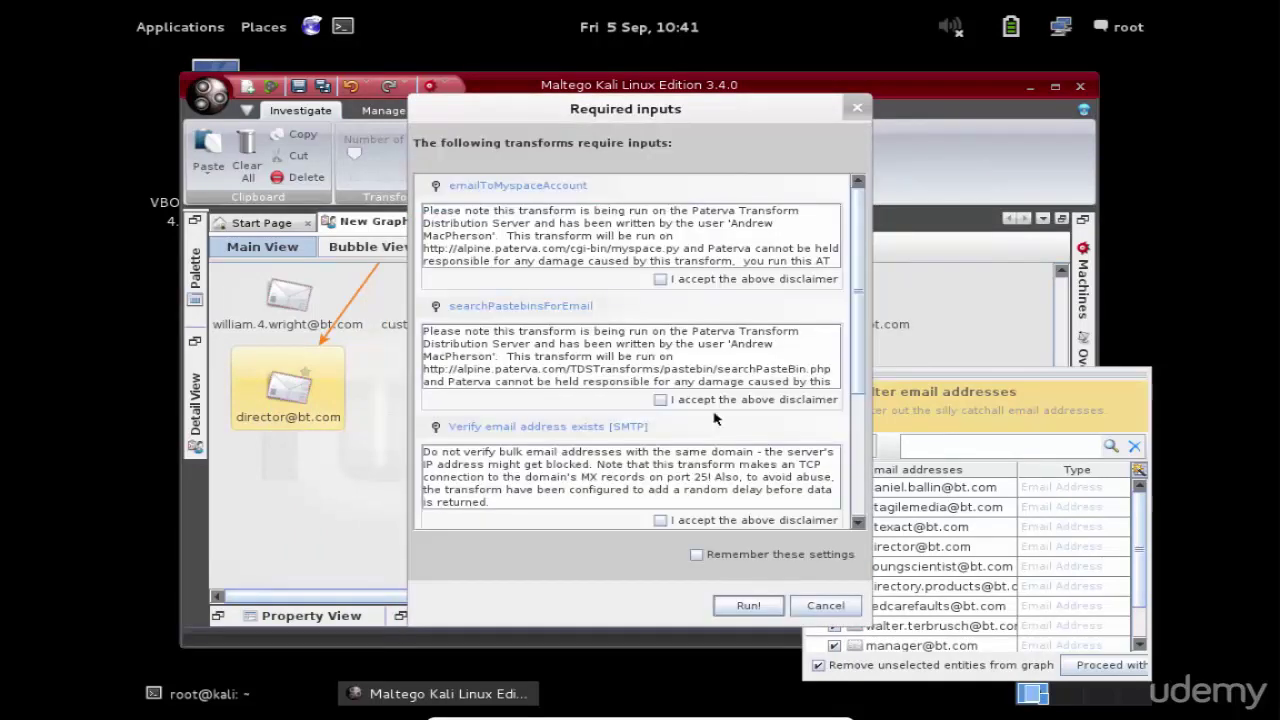
Accept the disclaimers of the four listed transforms, set the Send to URL value to bt.com, remember these settings and run the transforms.
click(660, 279)
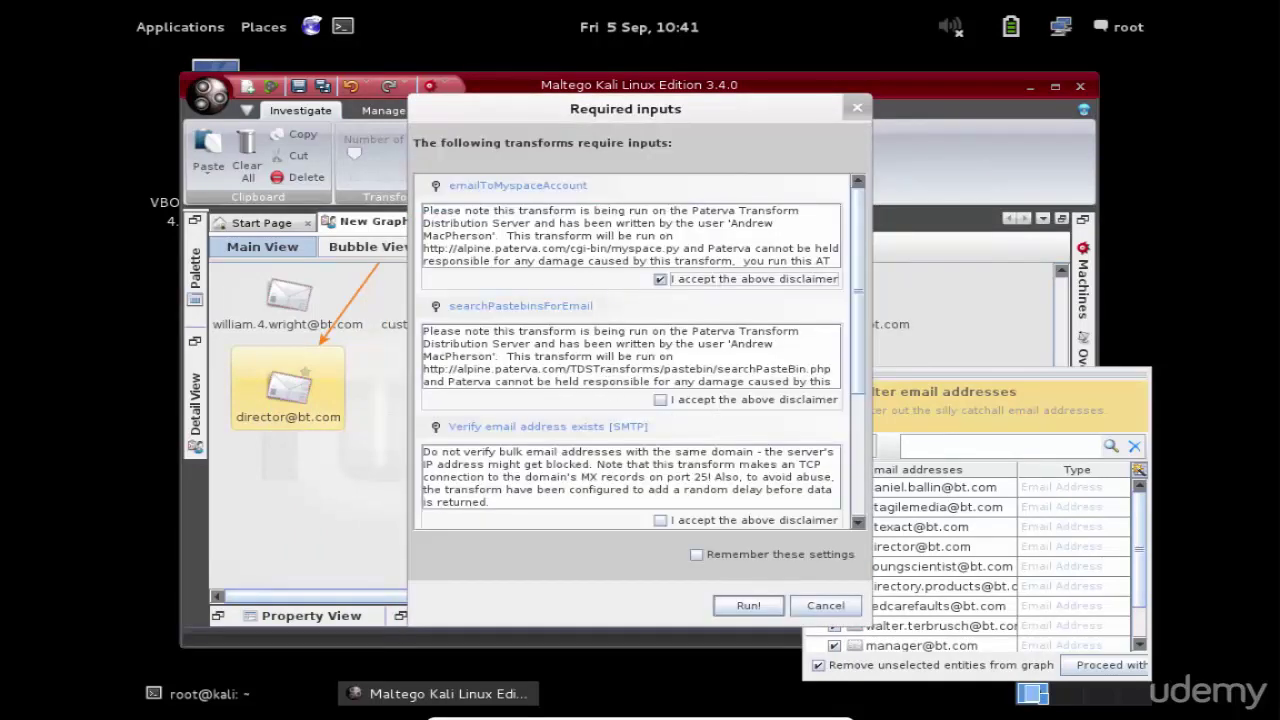
click(660, 399)
scroll(858, 333, down, 5)
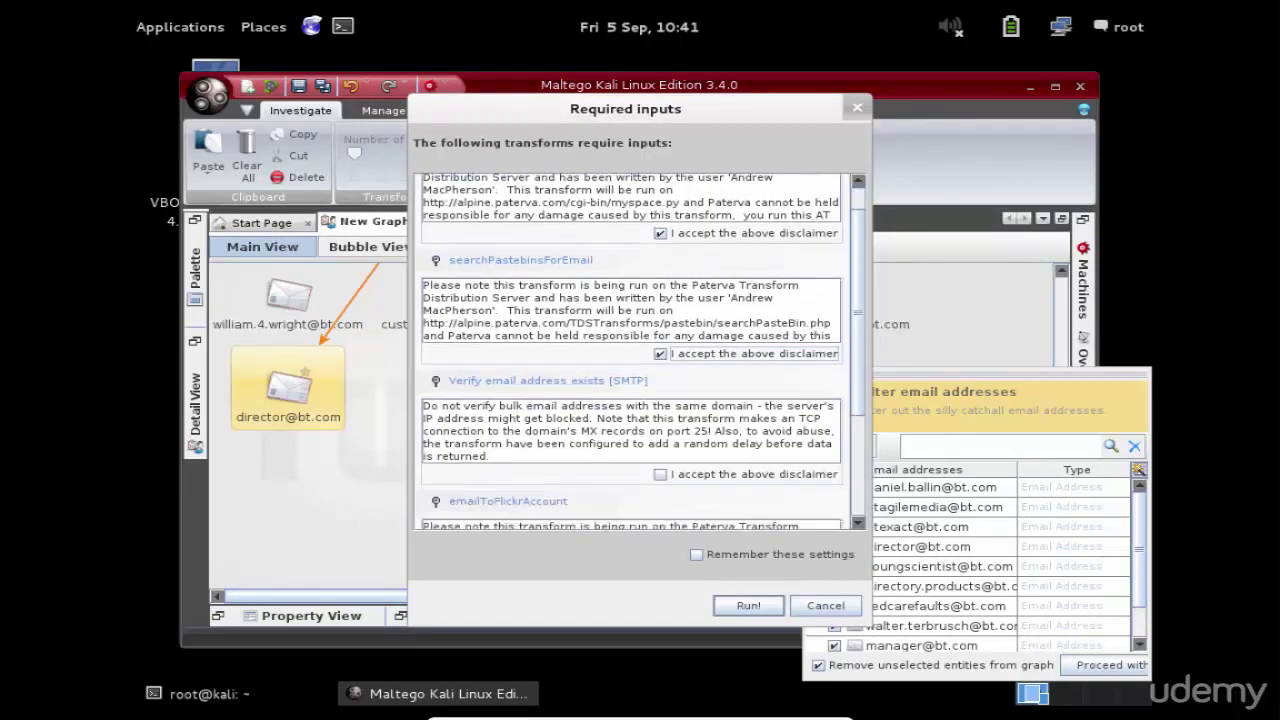
click(660, 434)
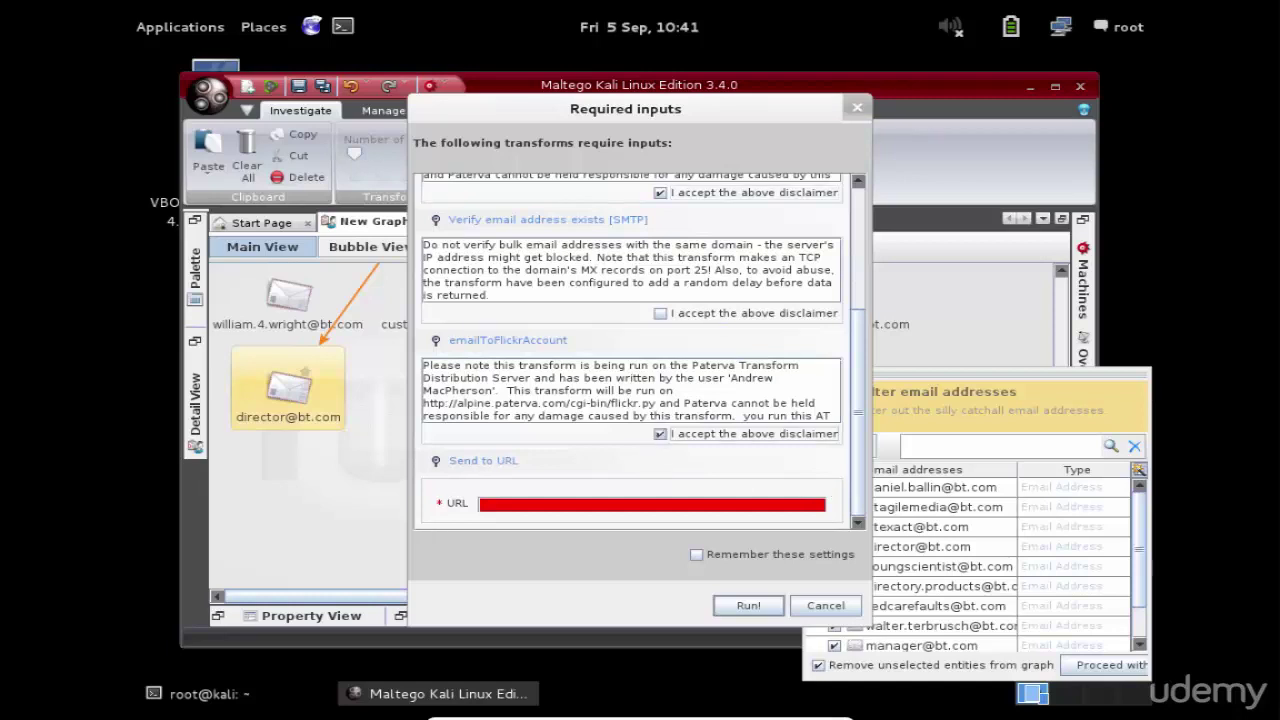
click(660, 314)
click(696, 554)
click(745, 603)
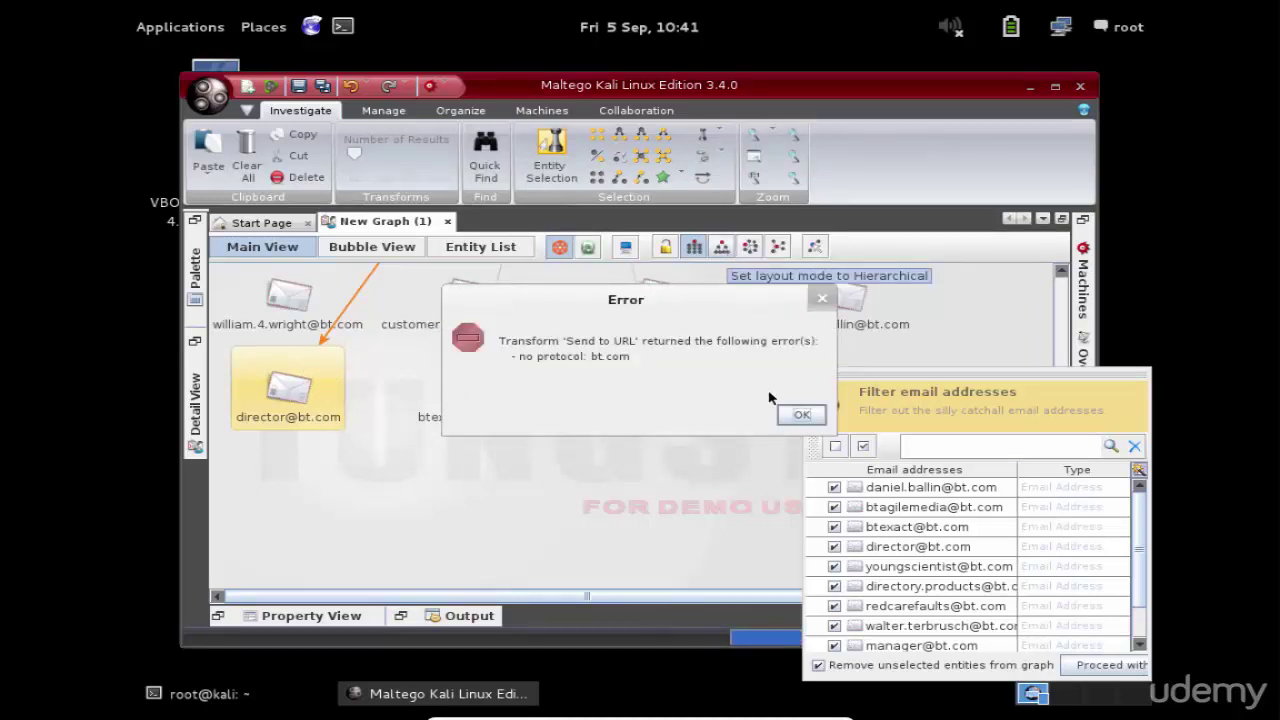
click(801, 418)
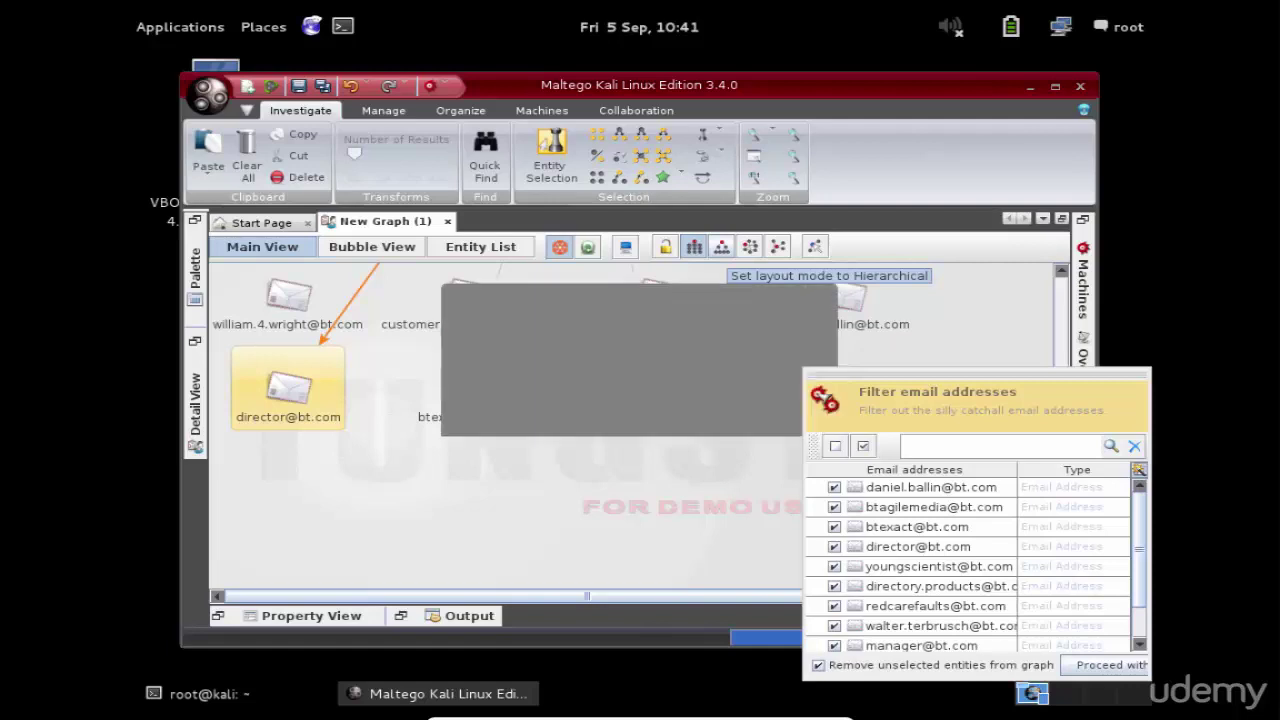
Close the Company Stalker graph without saving it.
drag(990, 378, 868, 392)
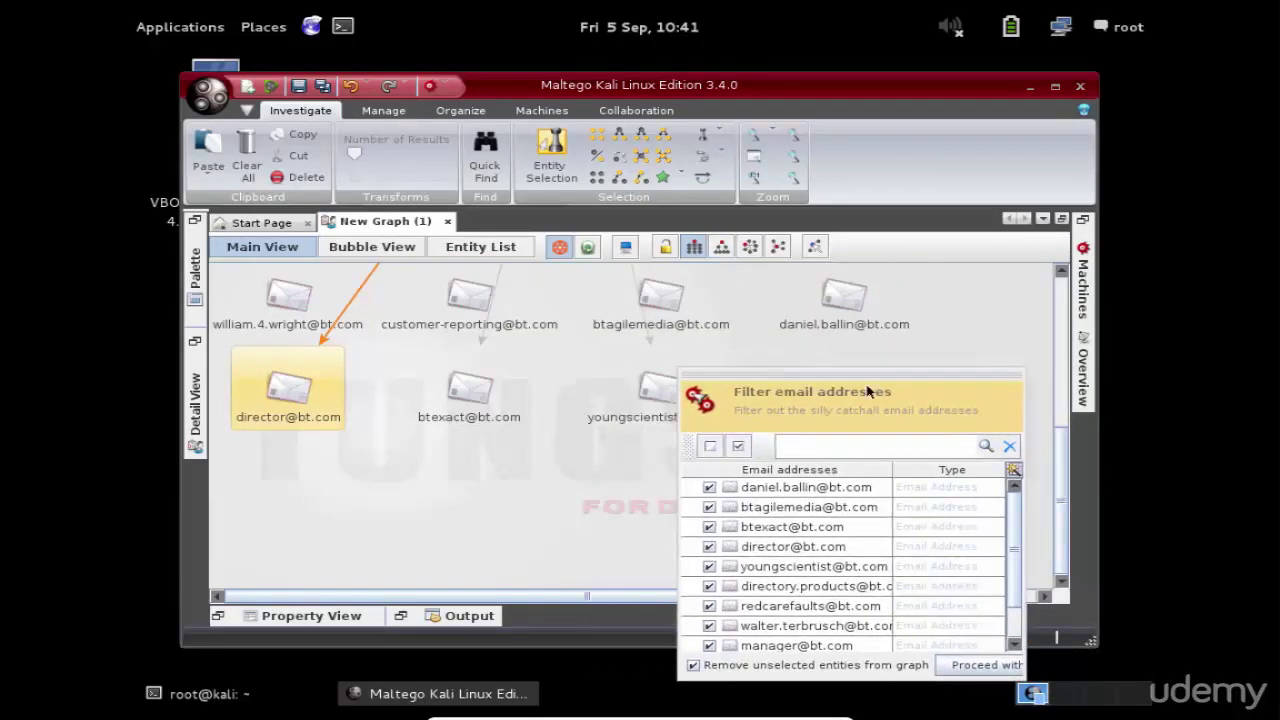
click(449, 221)
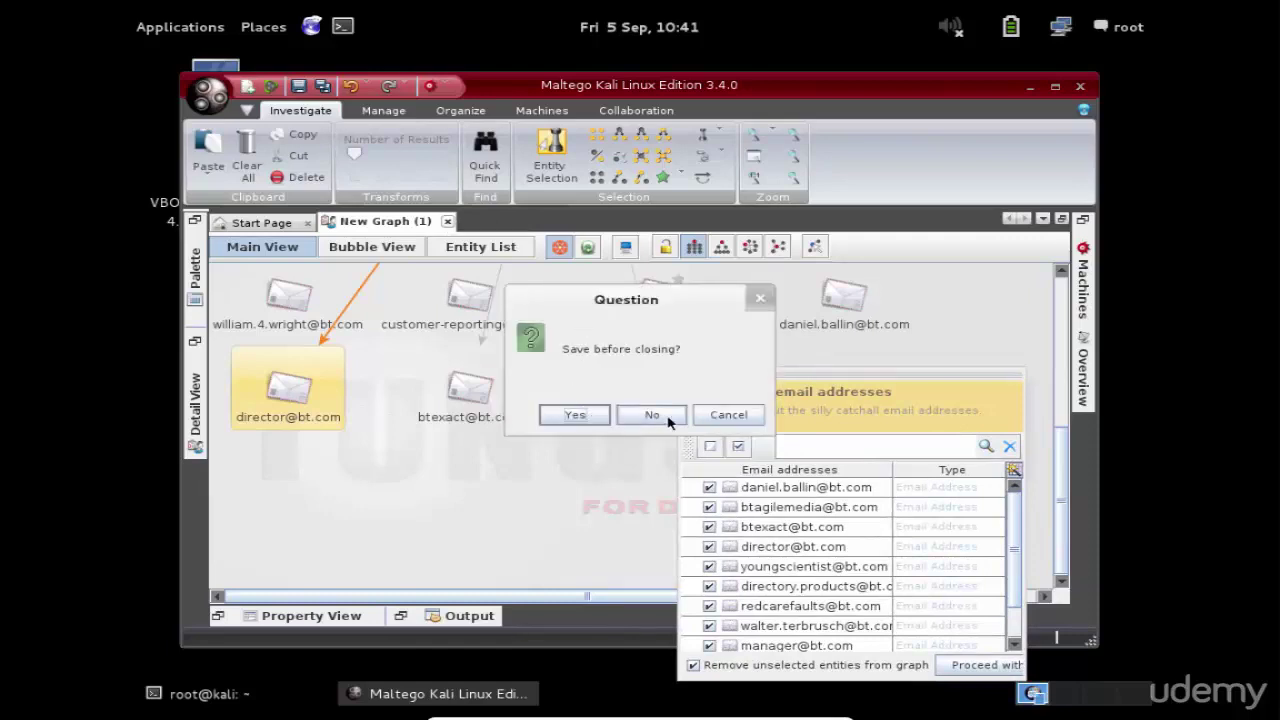
click(652, 415)
Create a new blank graph and open the entity palette beside it.
click(195, 275)
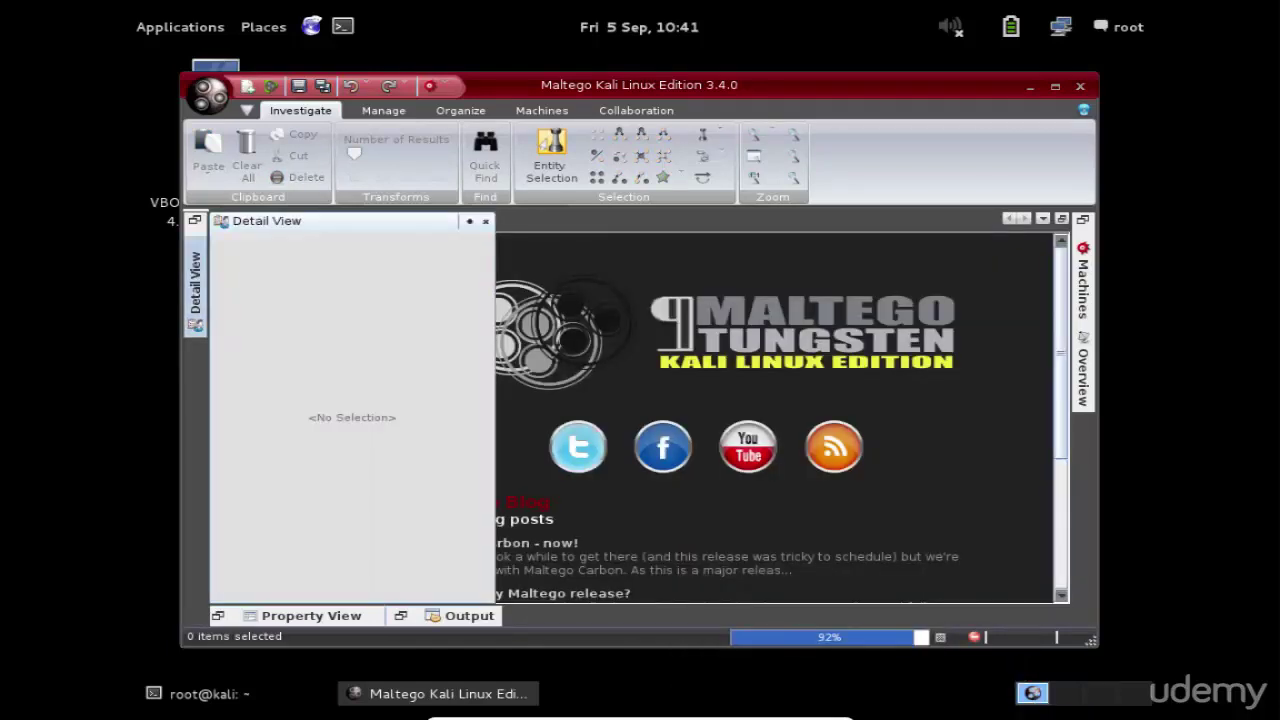
click(485, 221)
click(208, 95)
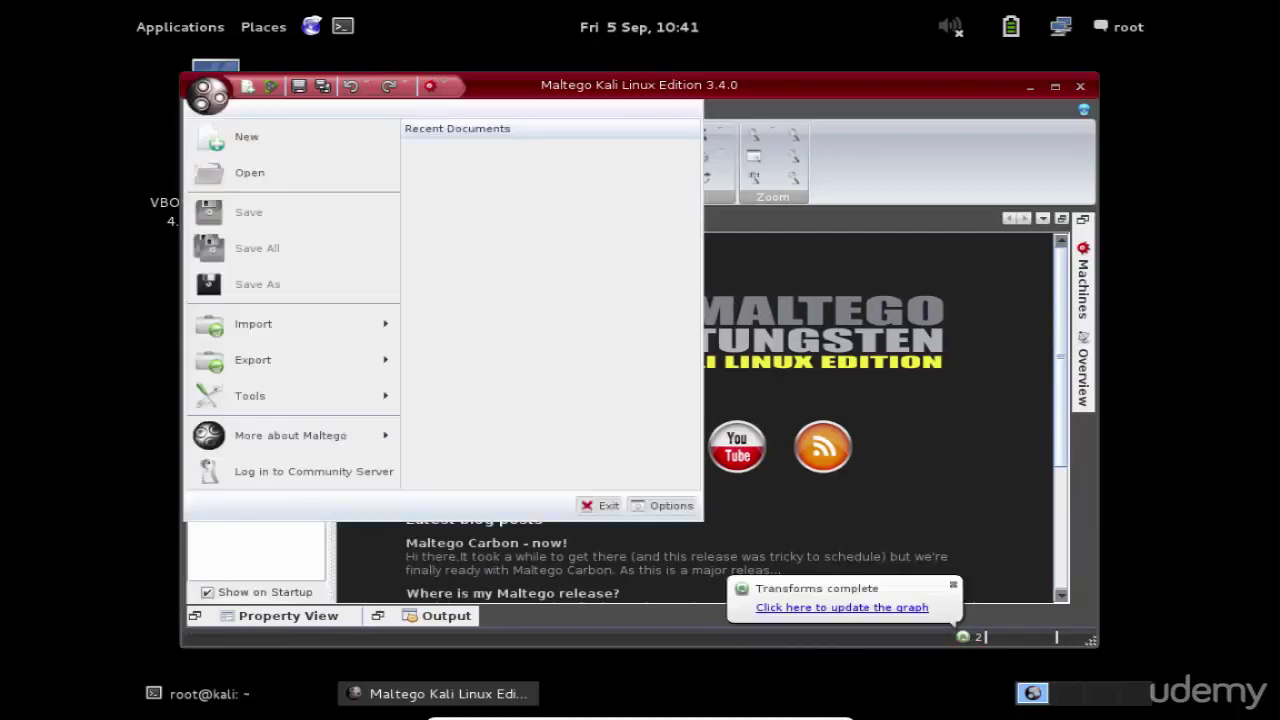
click(246, 137)
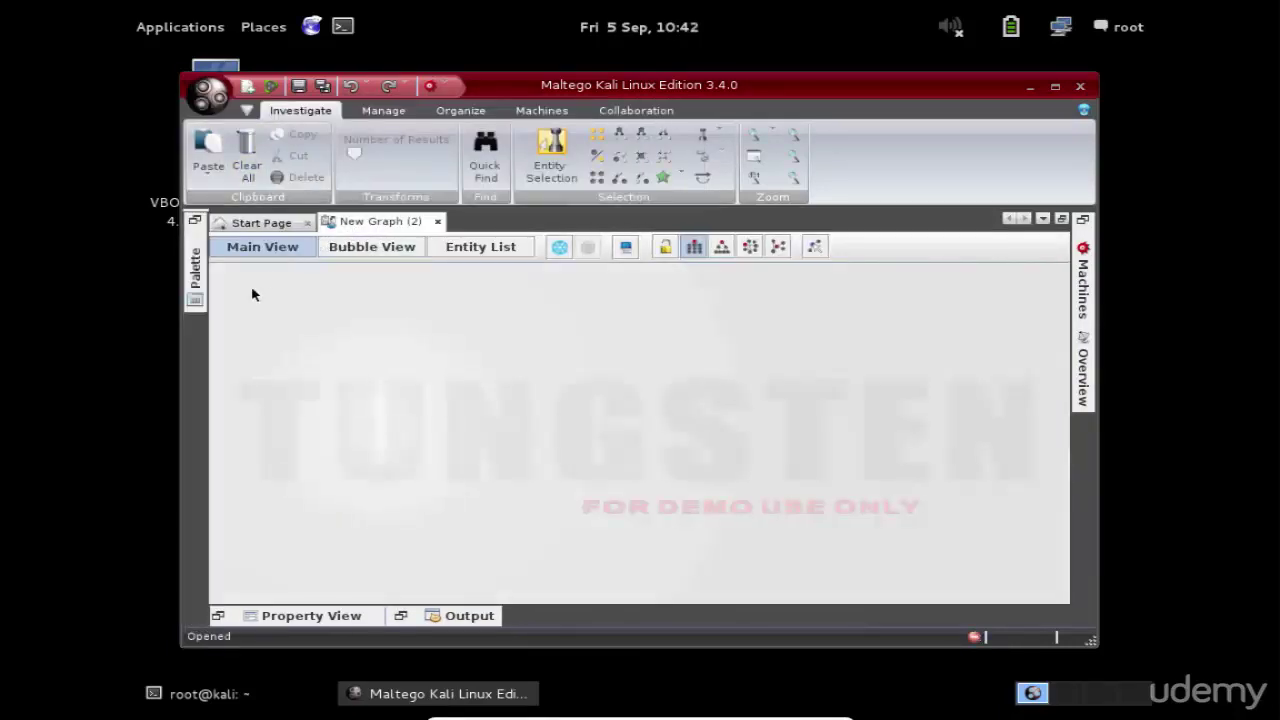
click(196, 278)
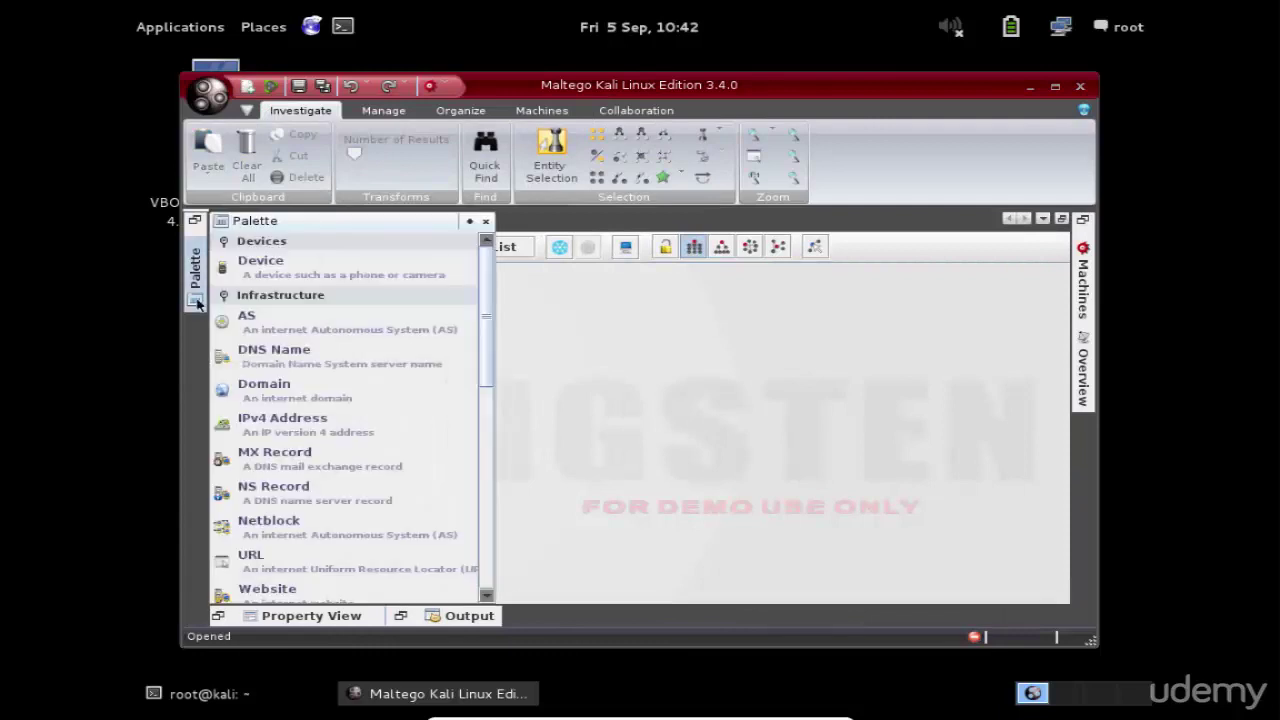
Add a URL entity to the middle of the blank graph and look over the transforms available for it.
drag(309, 575, 642, 416)
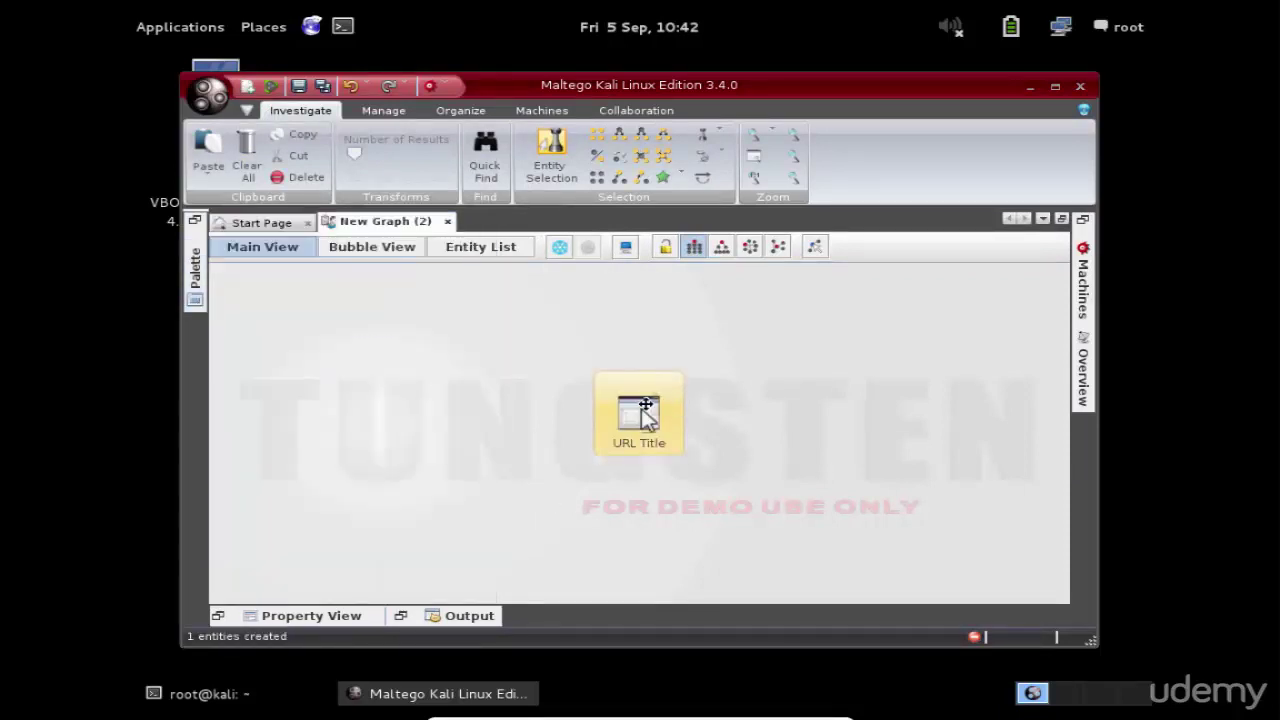
click(1084, 308)
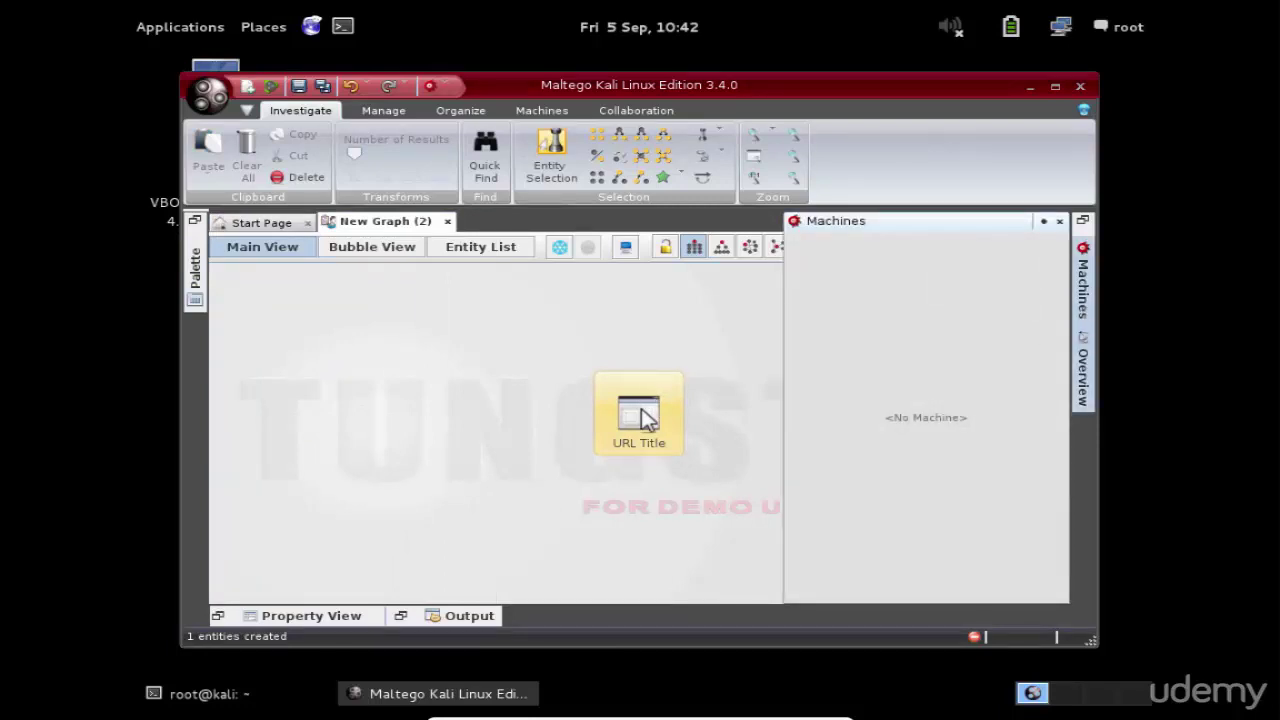
click(1083, 375)
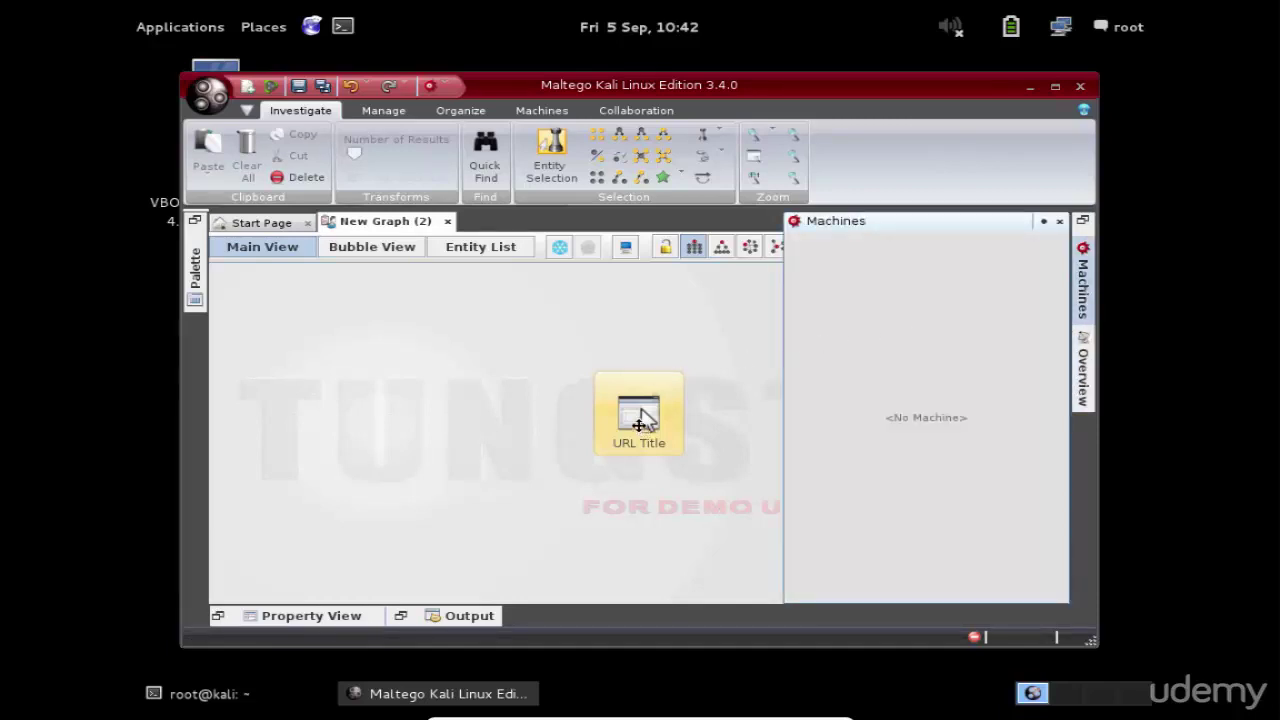
right_click(643, 410)
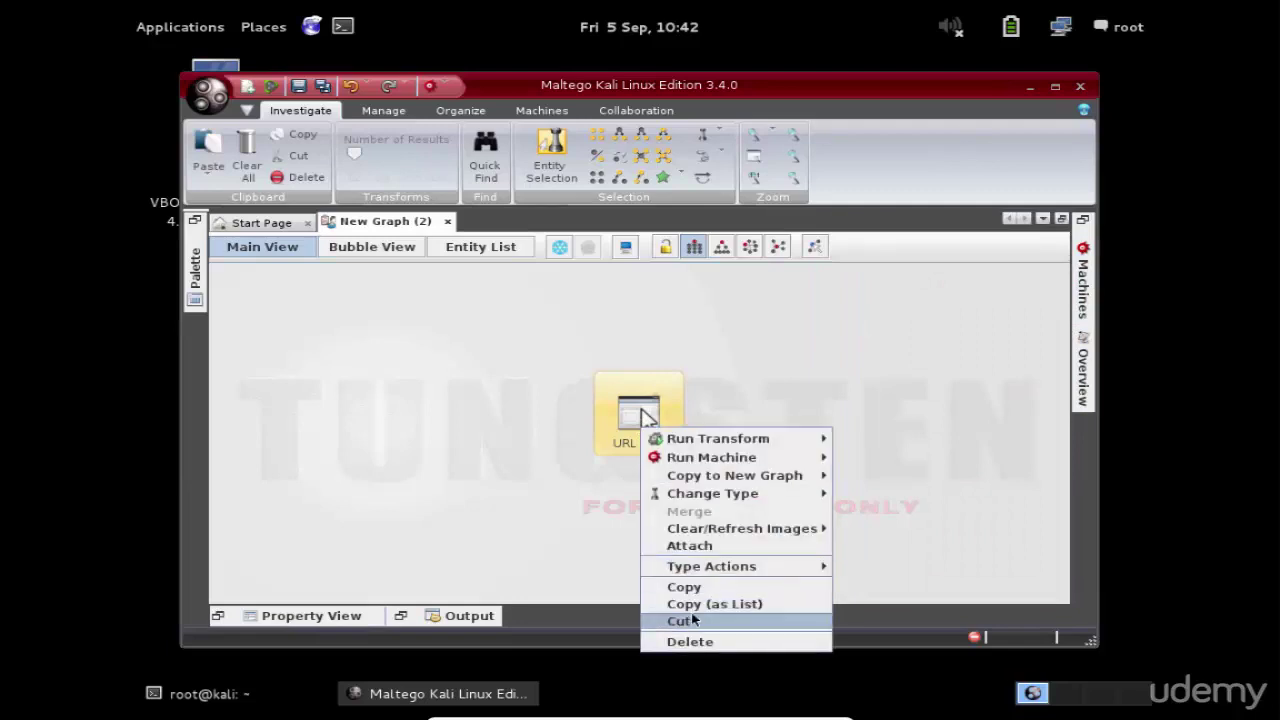
mouse_move(752, 569)
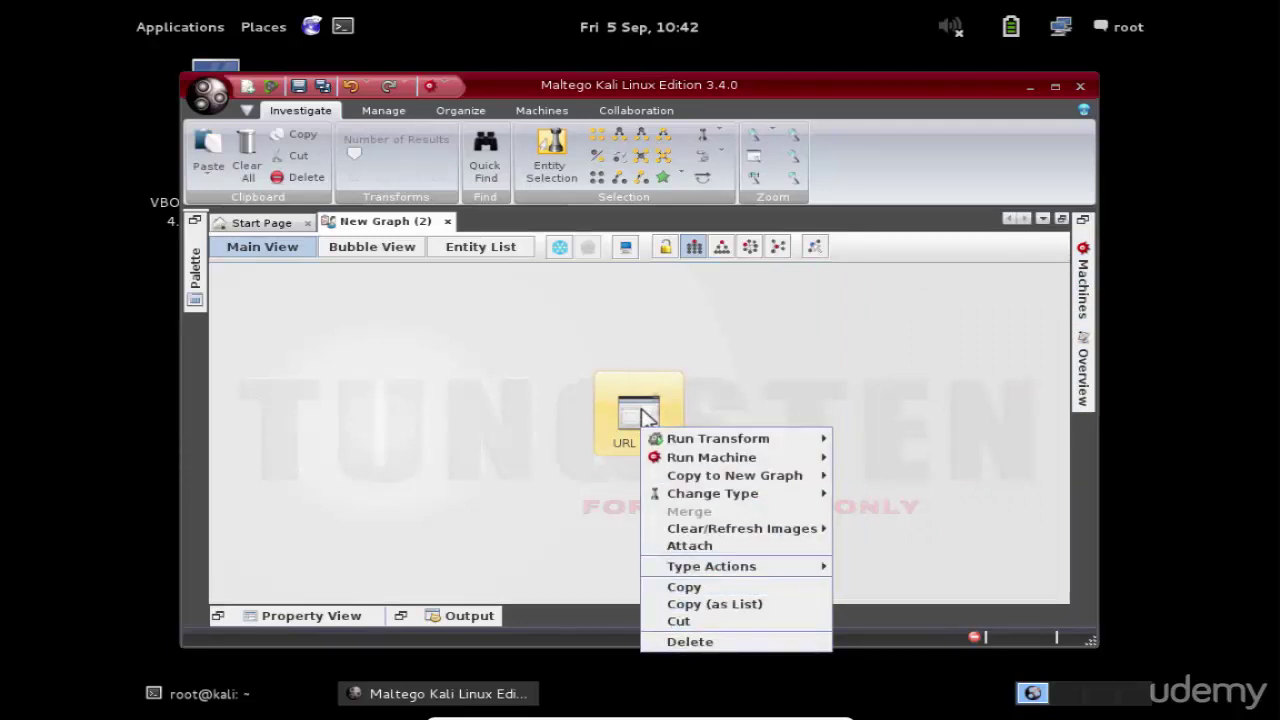
mouse_move(786, 444)
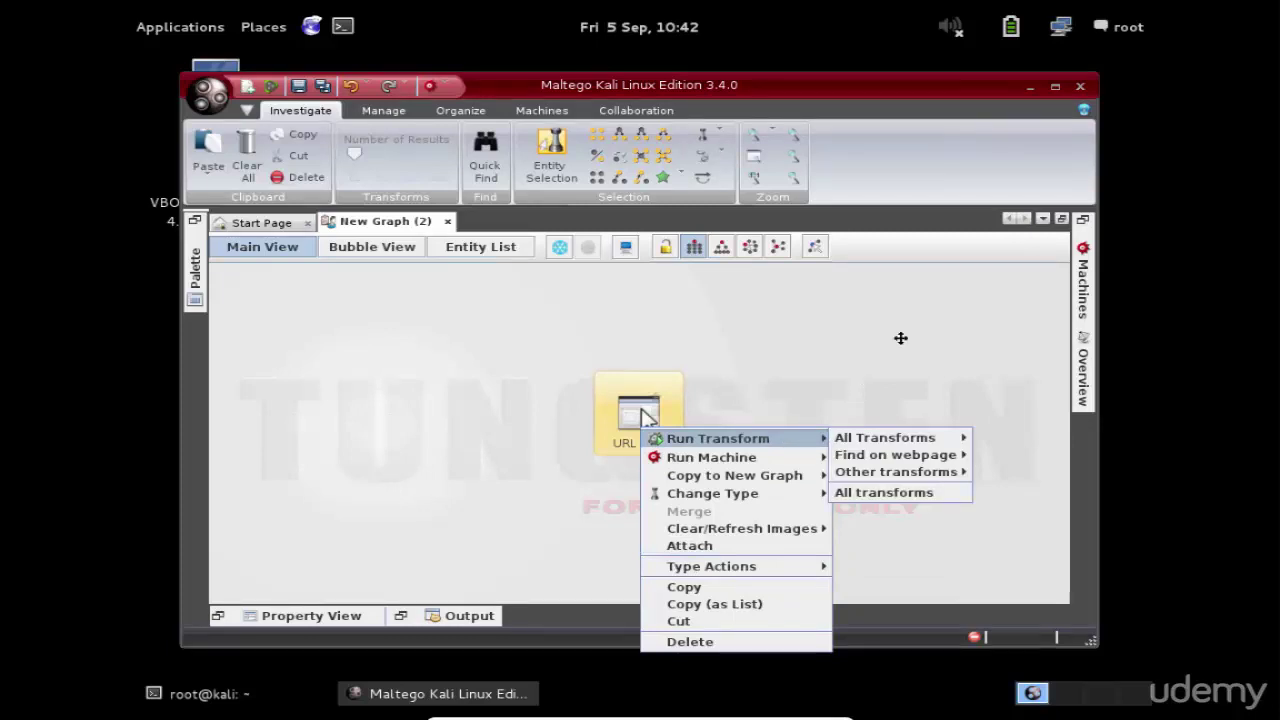
Restore the docked panes around the graph and set the URL entity's URL property to hackthissite.org.
click(1062, 220)
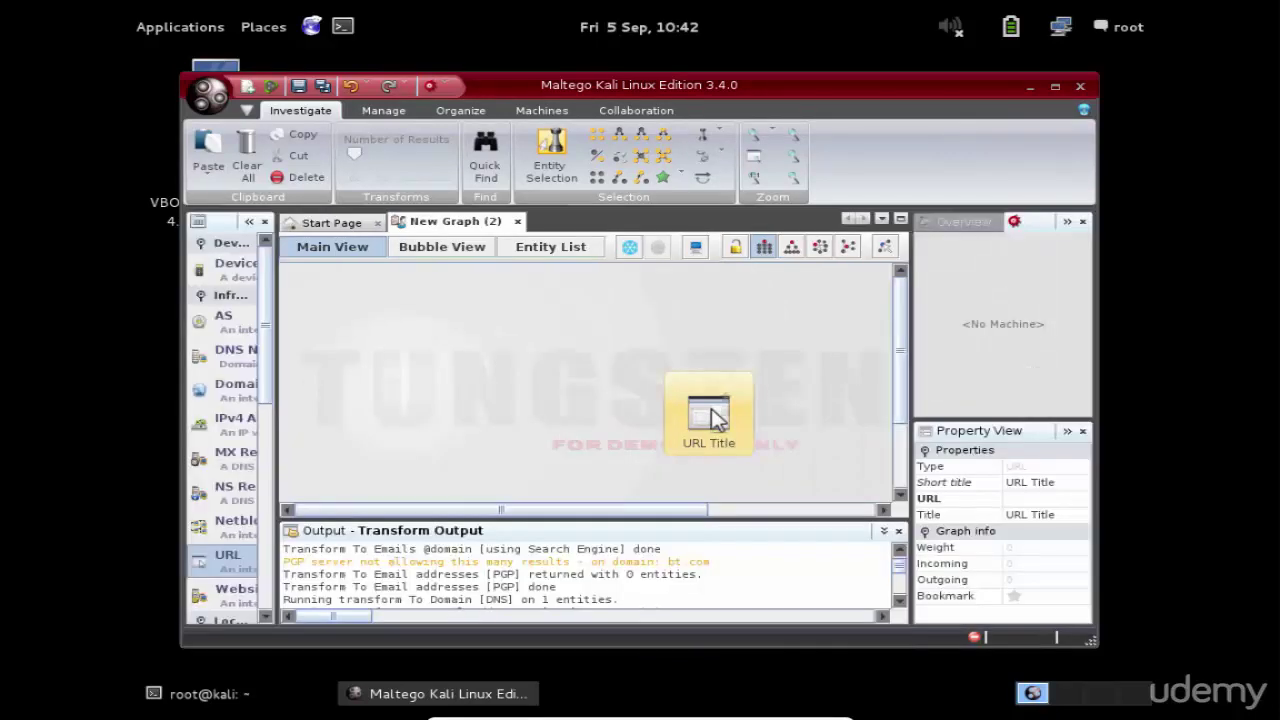
click(1040, 498)
text(hackthissite.)
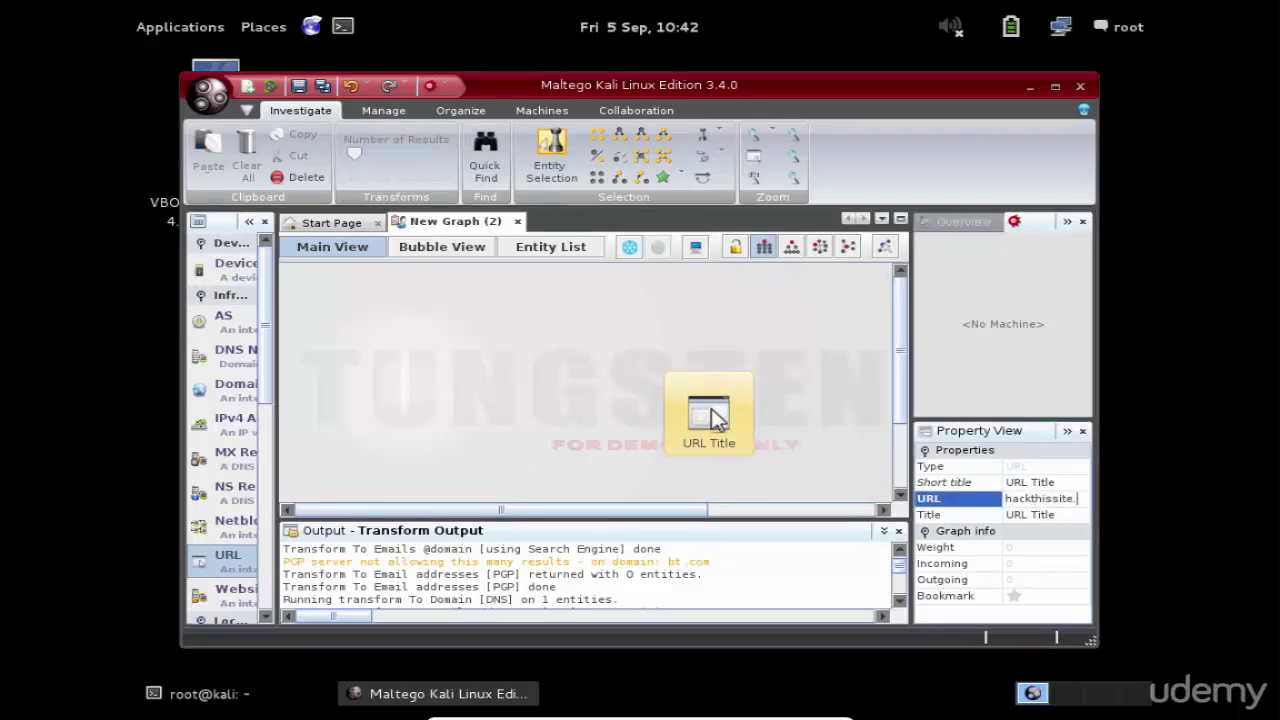
text(org)
key(Return)
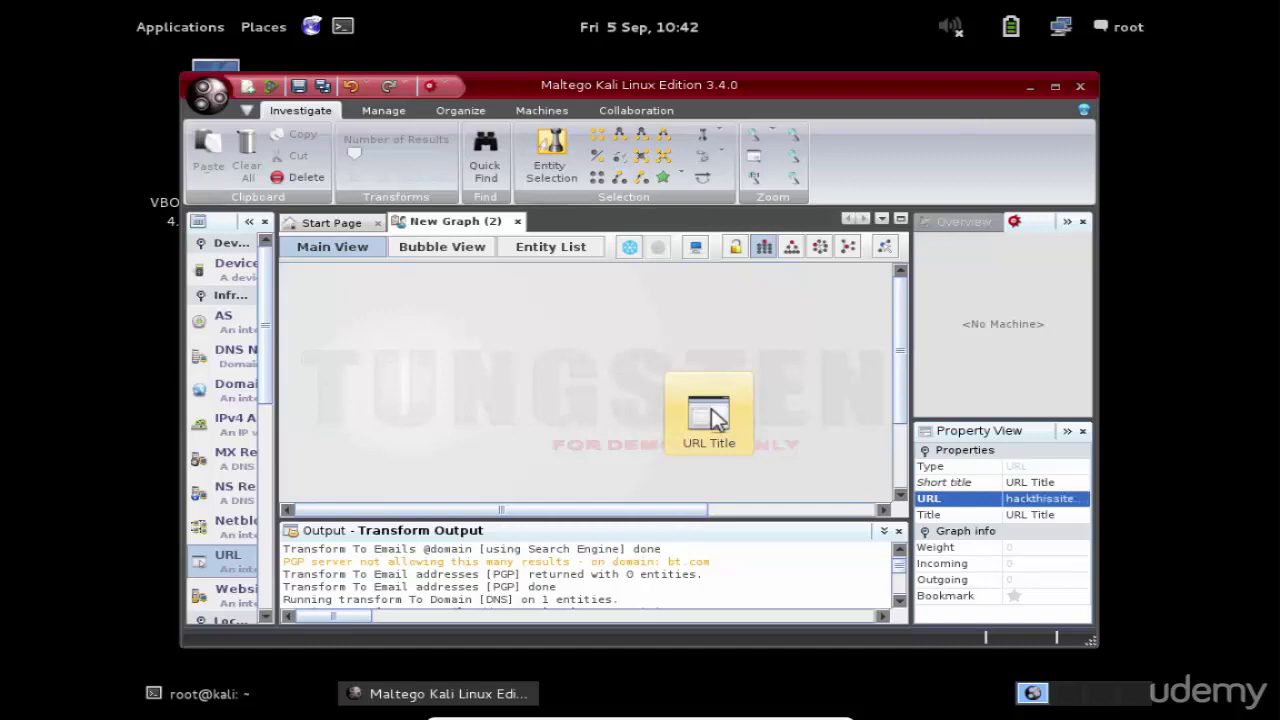
Start all transforms on the URL entity and confirm running them.
click(714, 410)
right_click(714, 410)
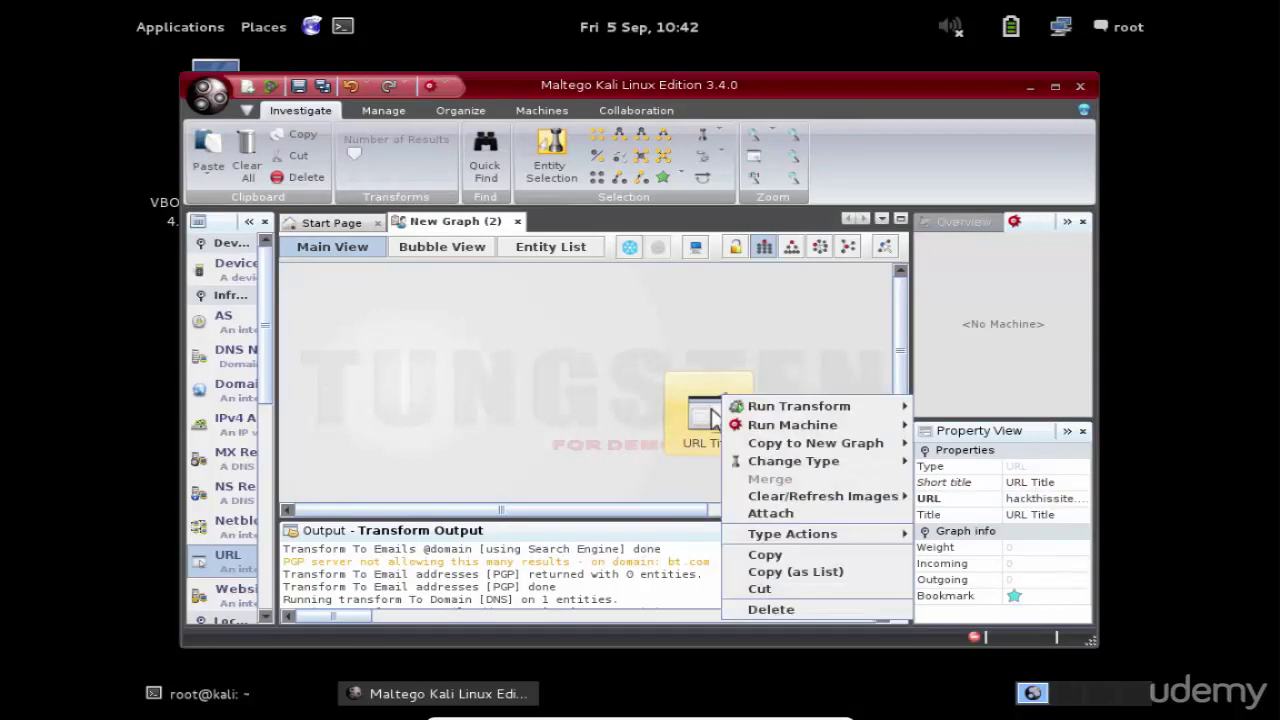
mouse_move(771, 410)
click(965, 460)
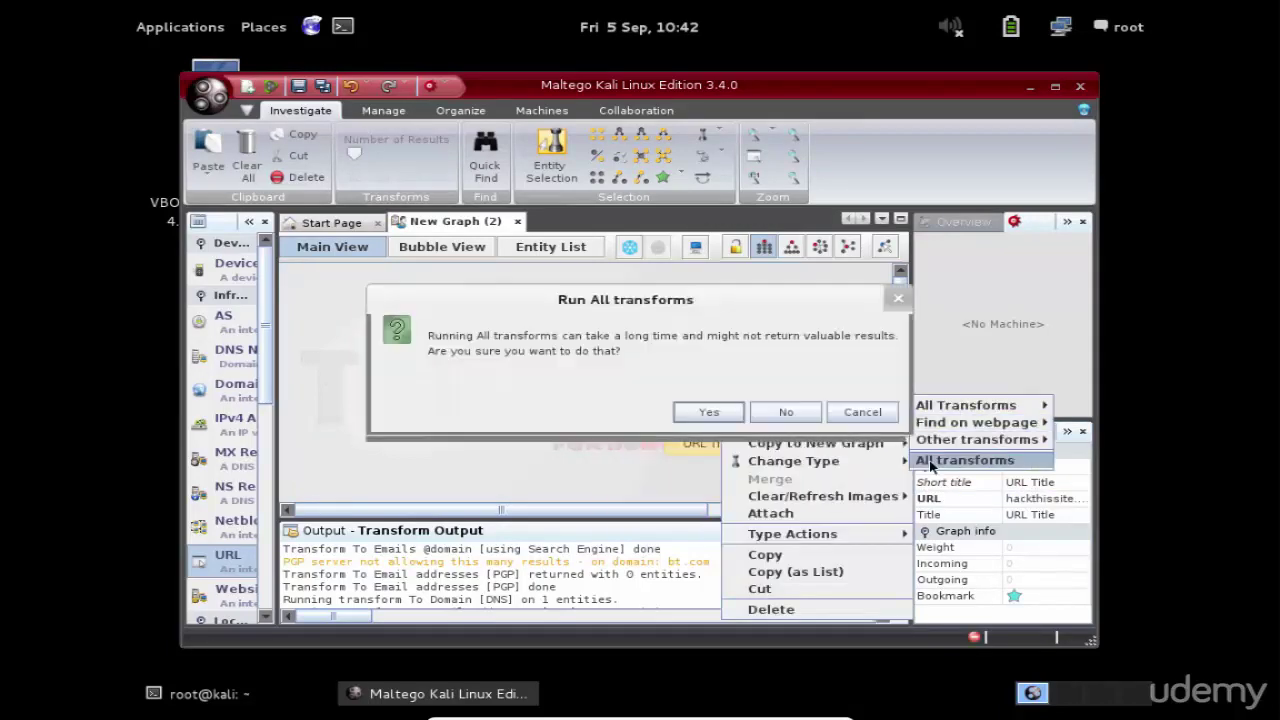
click(706, 419)
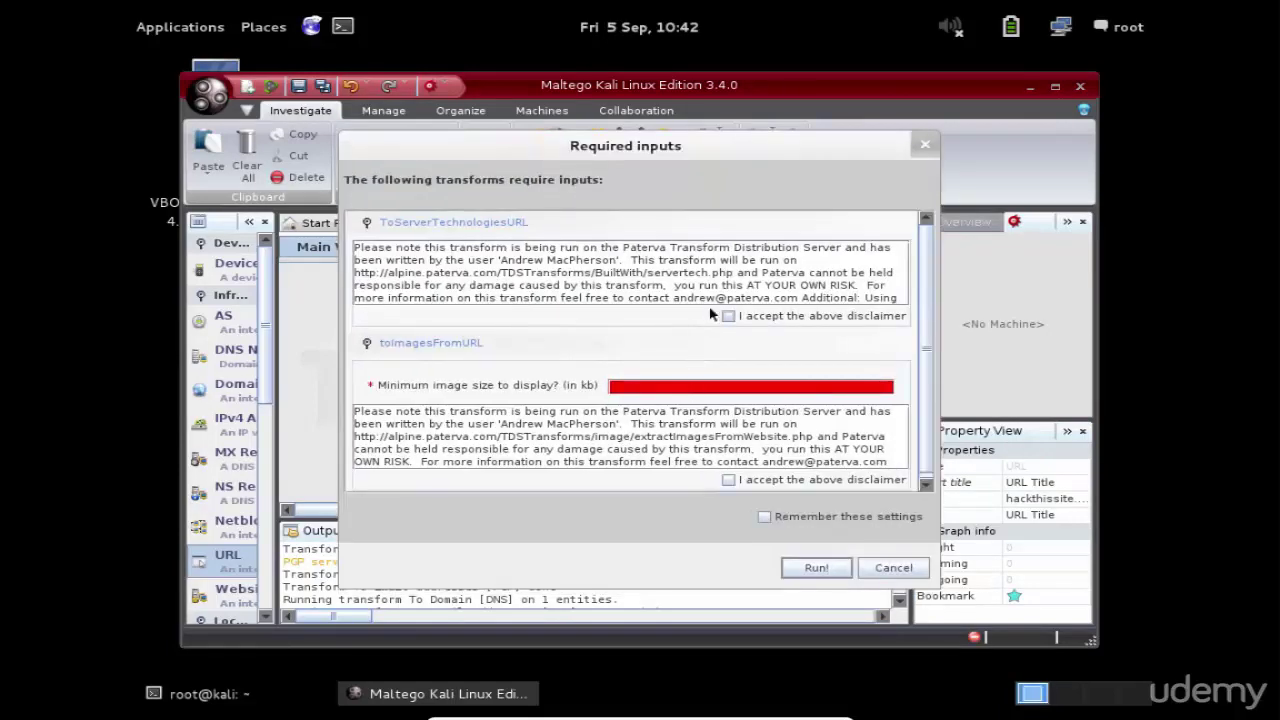
Accept the ToServerTechnologiesURL and toImagesFromURL disclaimers, run the transforms and dismiss the error message.
click(728, 315)
click(728, 479)
click(820, 567)
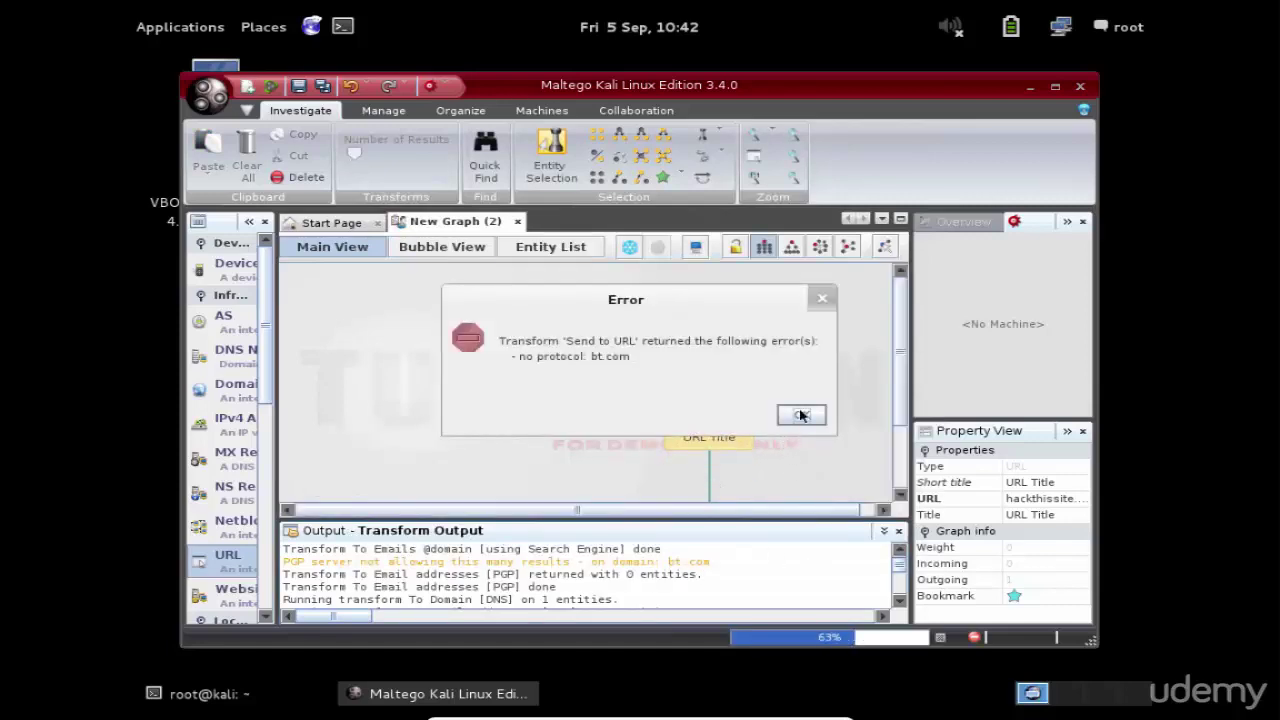
click(805, 416)
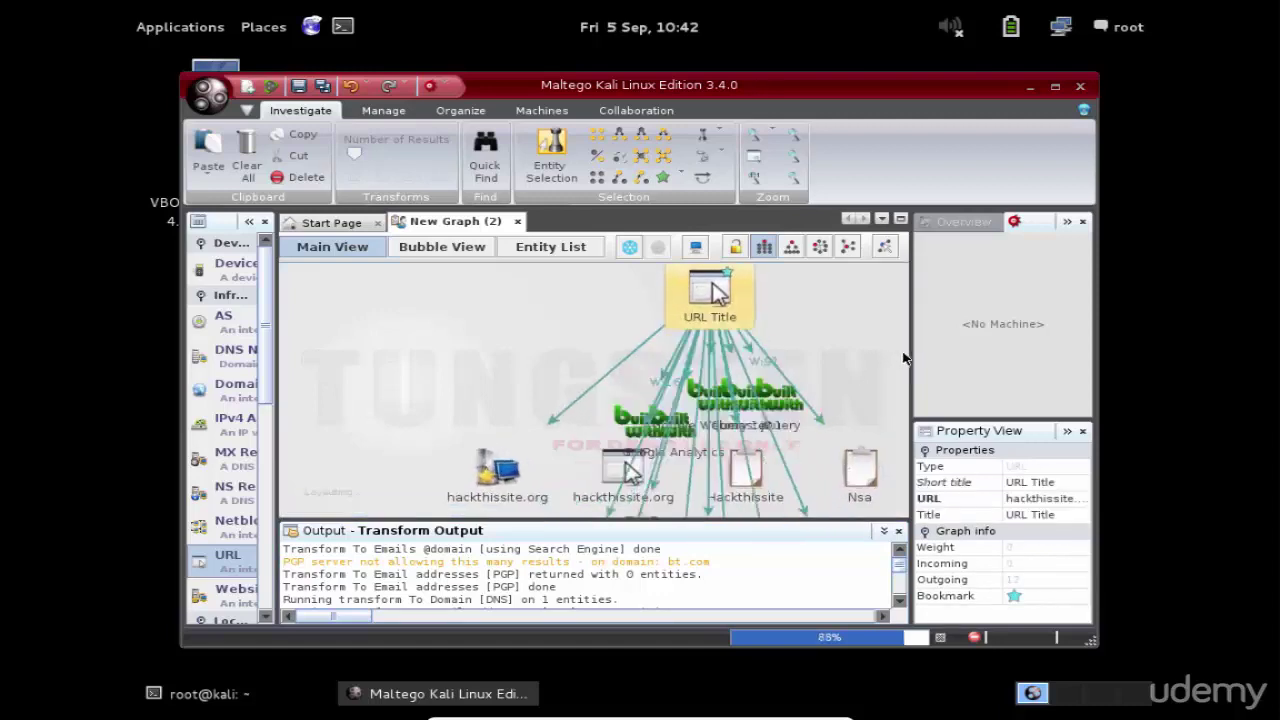
Look through the entities returned under the URL entity and check the properties of individual phrase, URL and technology entities.
scroll(881, 463, down, 5)
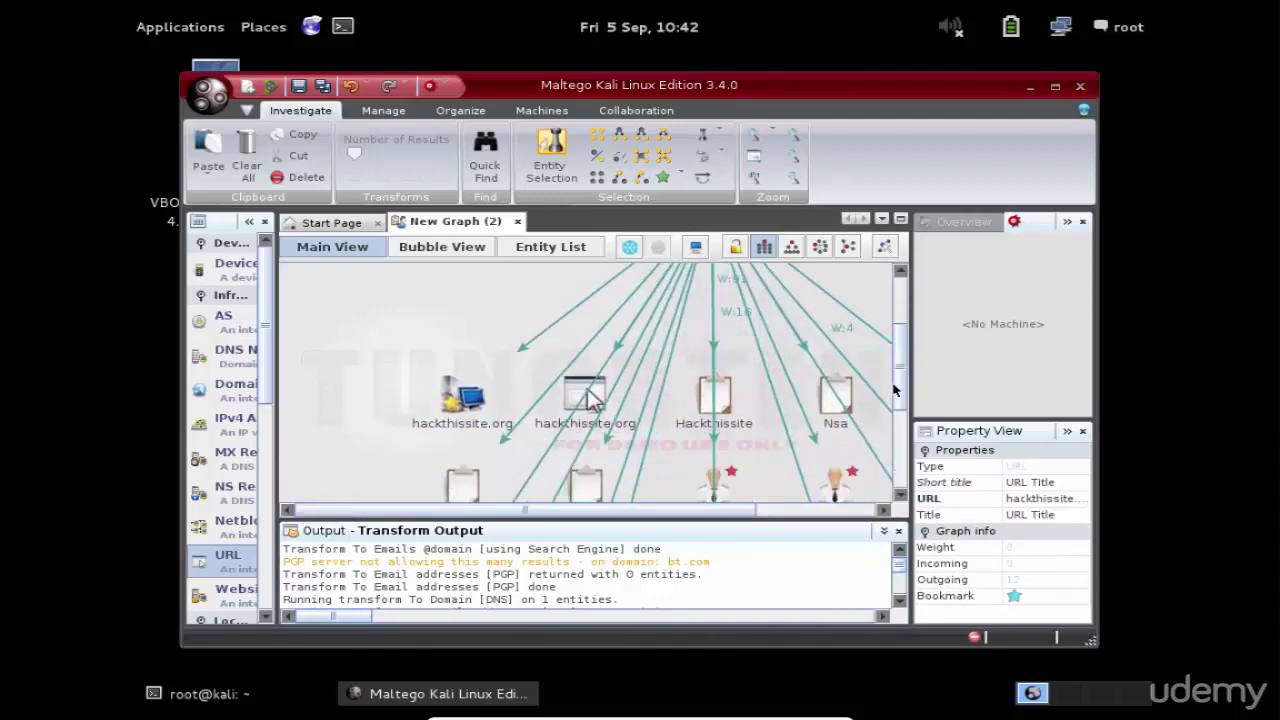
scroll(879, 450, up, 3)
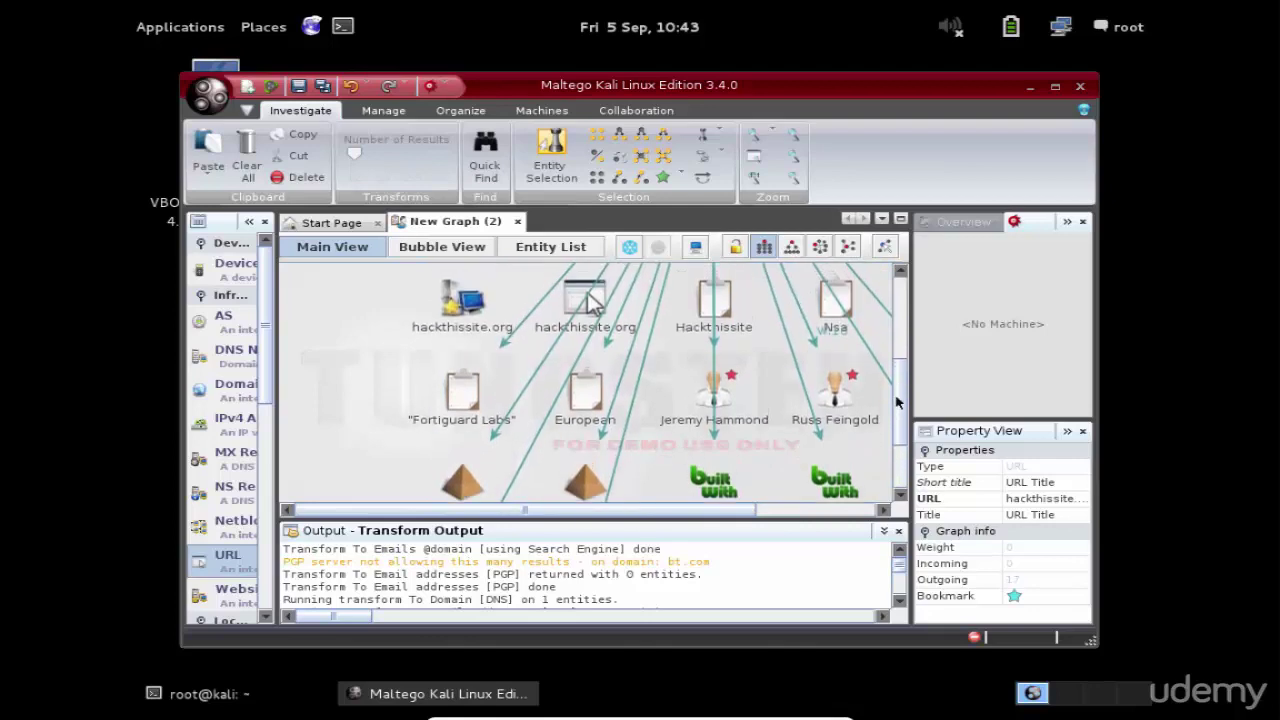
mouse_move(900, 385)
mouse_down()
mouse_move(887, 282)
mouse_move(885, 405)
mouse_up()
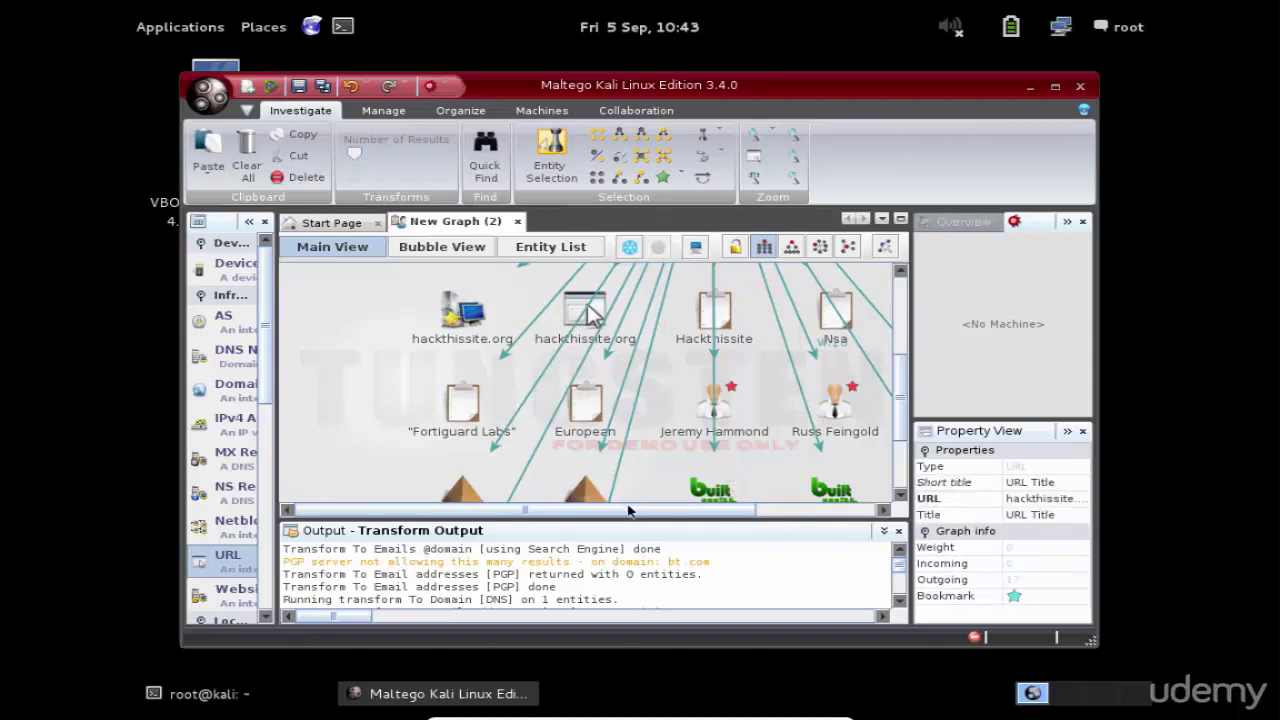
drag(617, 514, 755, 497)
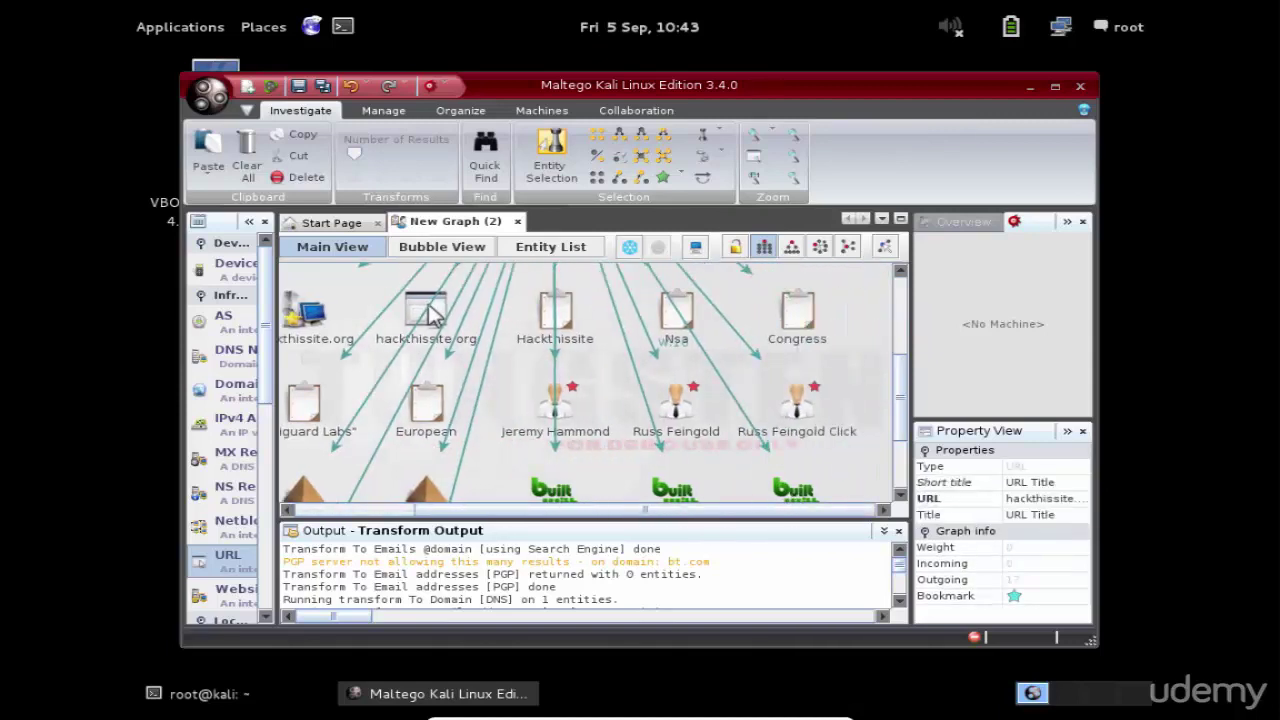
click(700, 315)
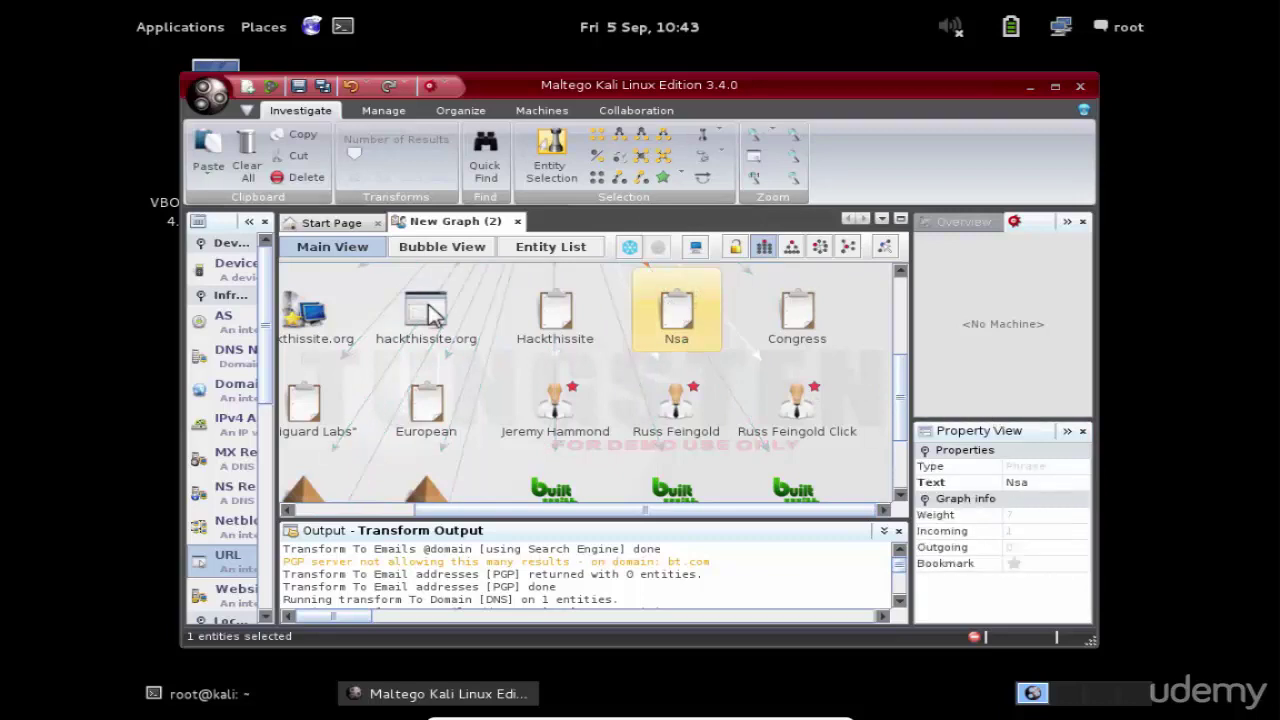
click(815, 325)
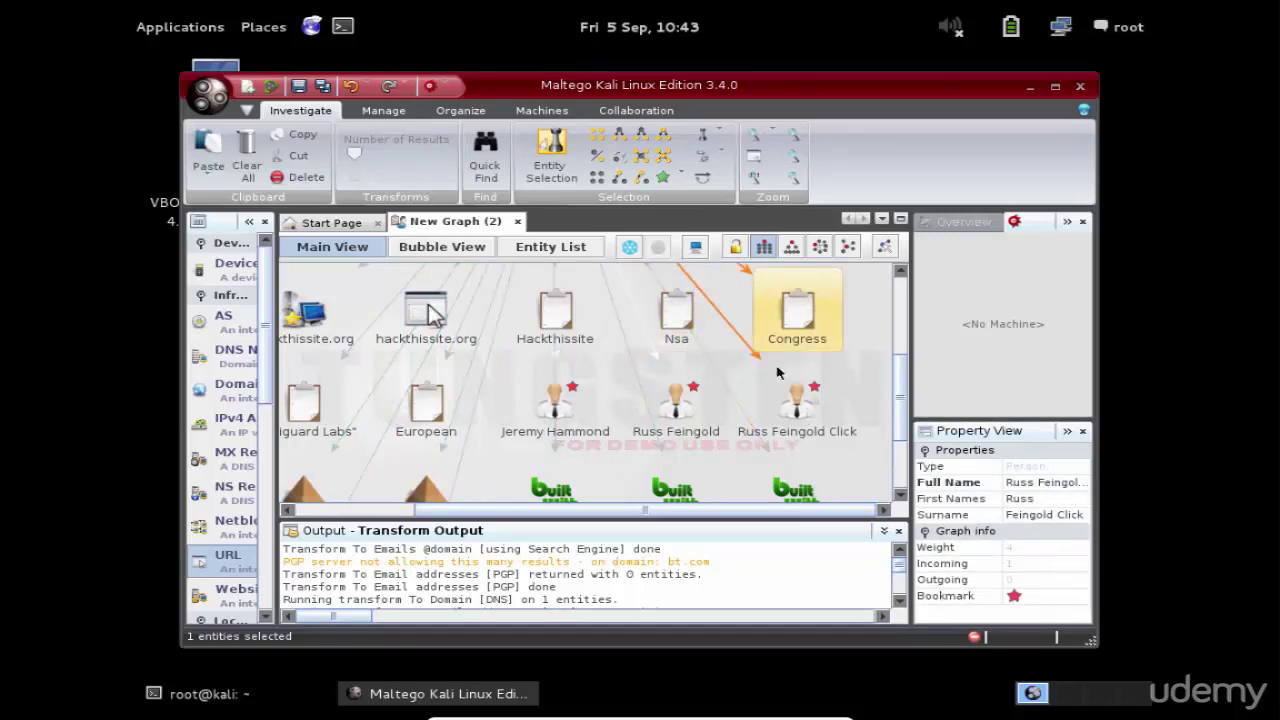
click(676, 330)
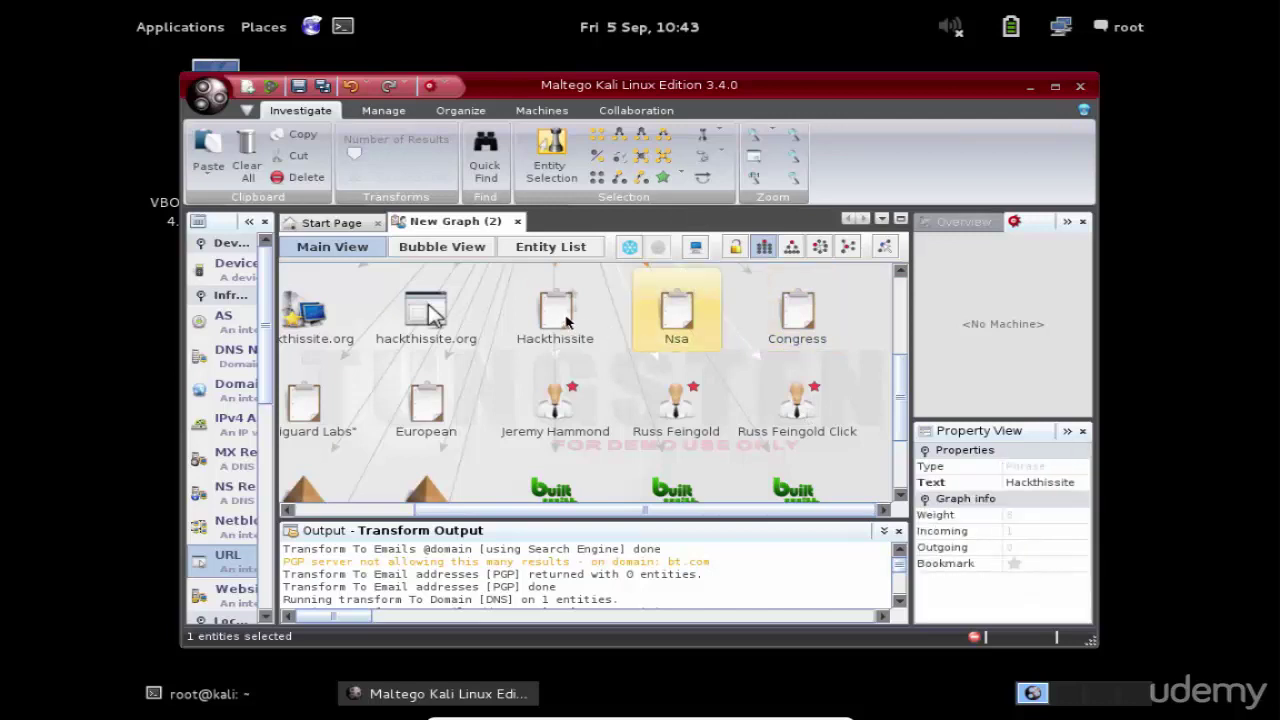
click(567, 321)
click(430, 314)
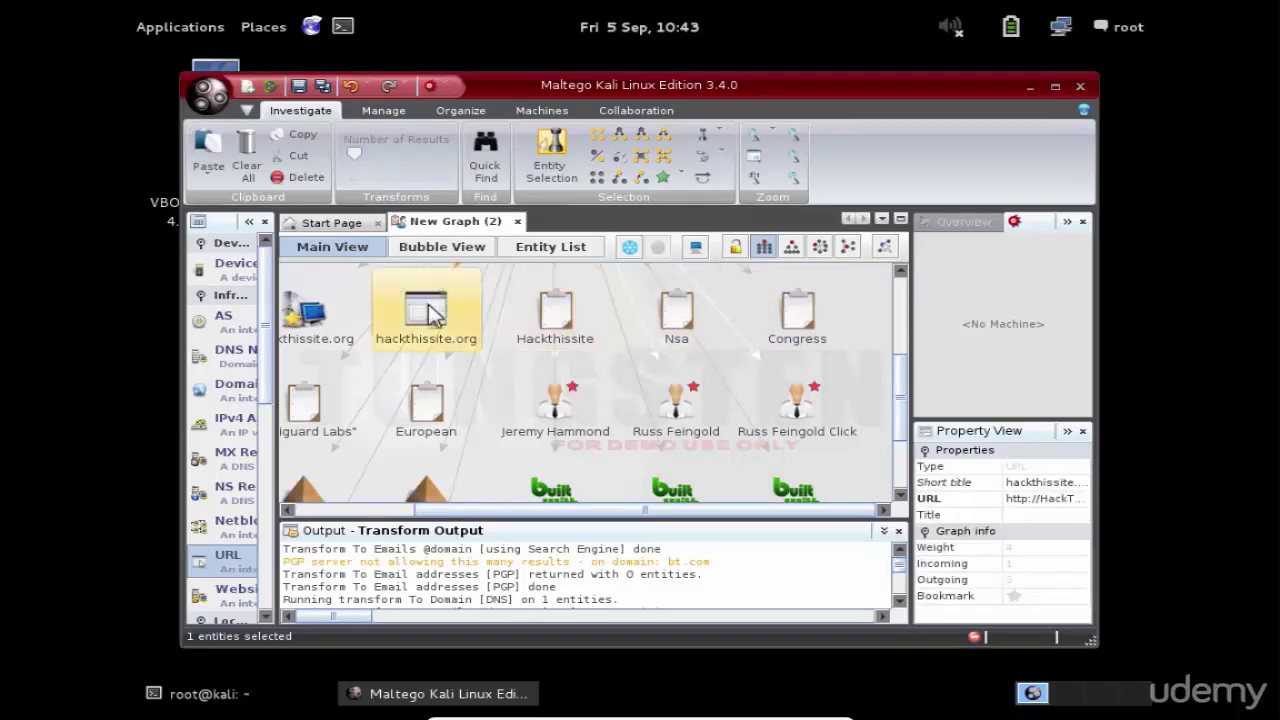
scroll(430, 314, down, 3)
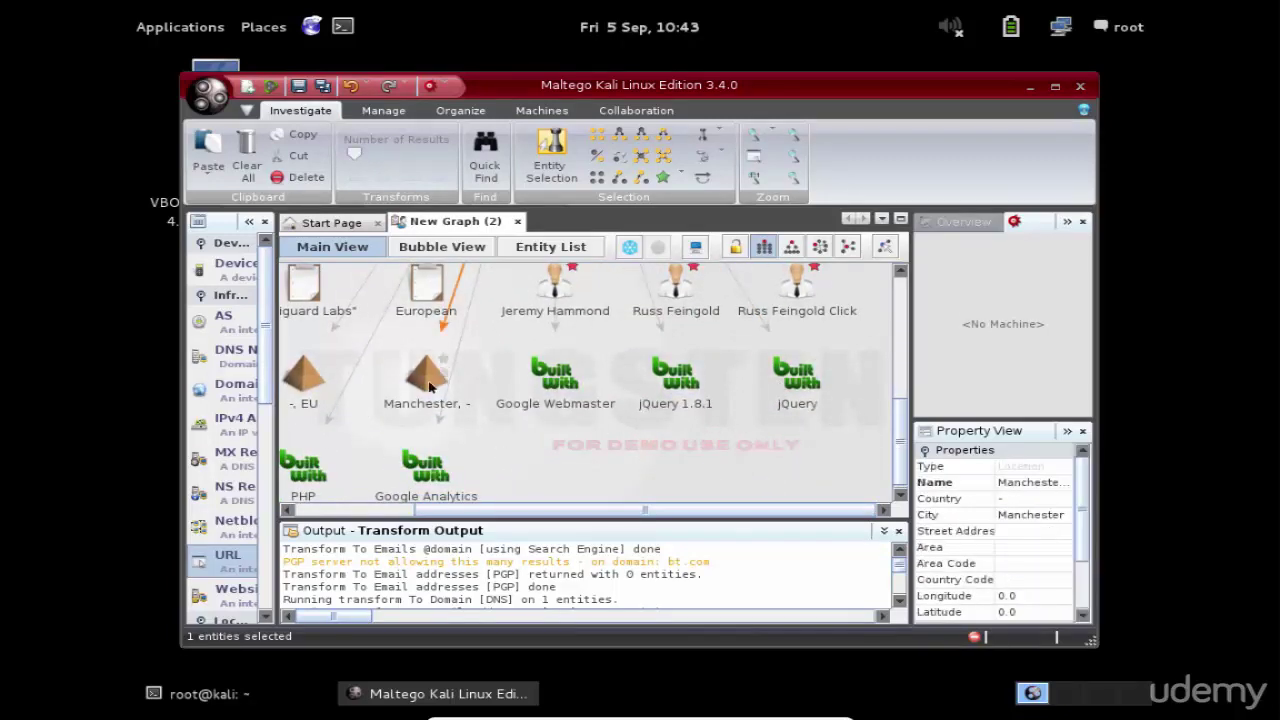
click(432, 463)
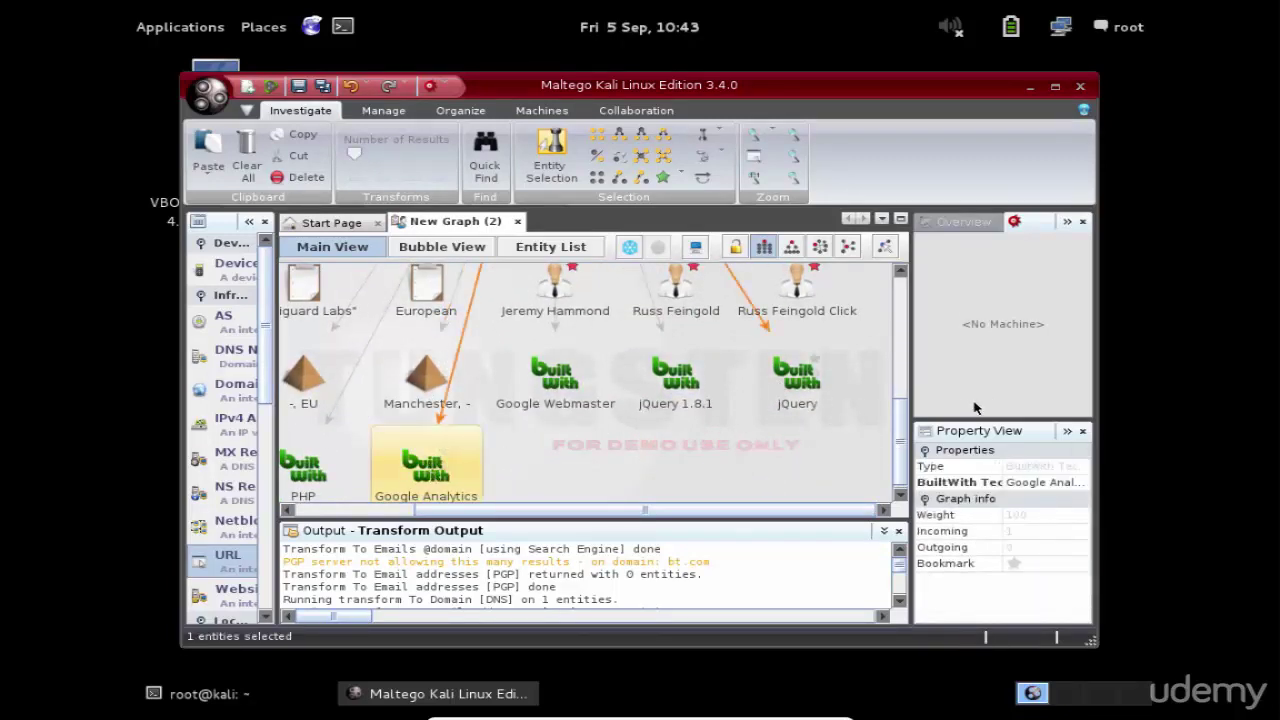
Preview the graph in the hierarchical and circular layouts and return it to the block layout.
click(791, 246)
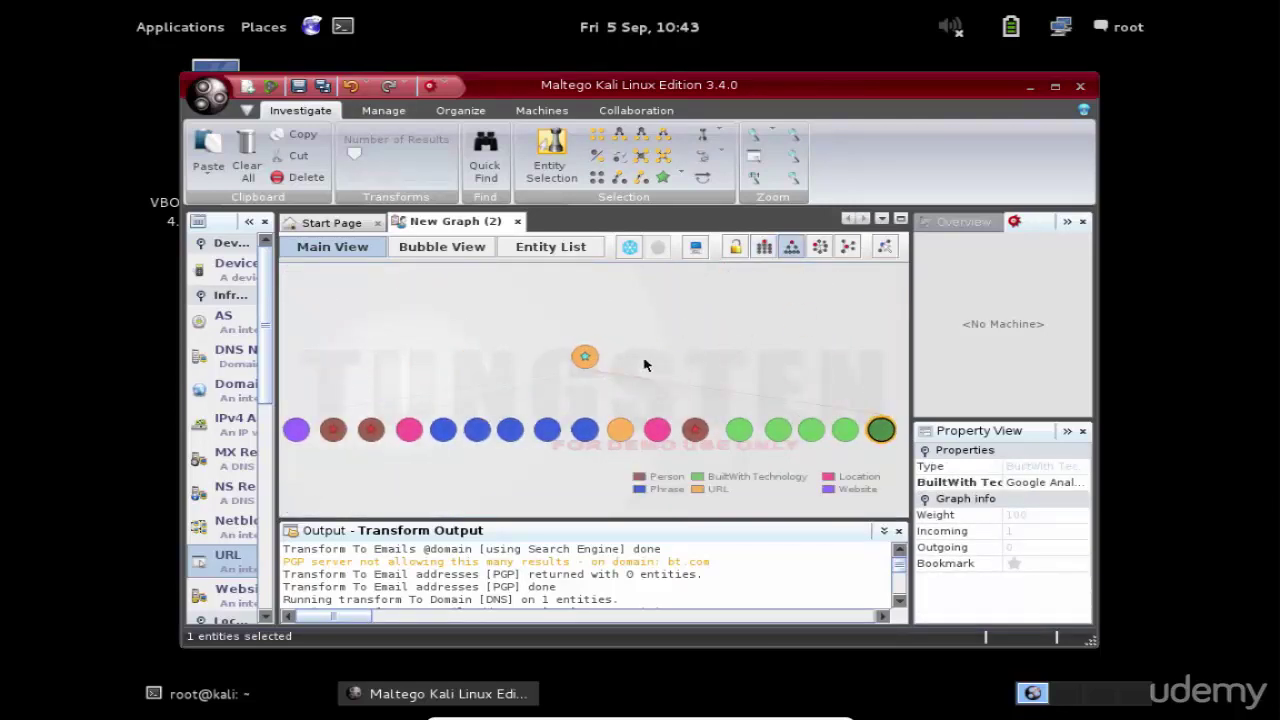
click(828, 247)
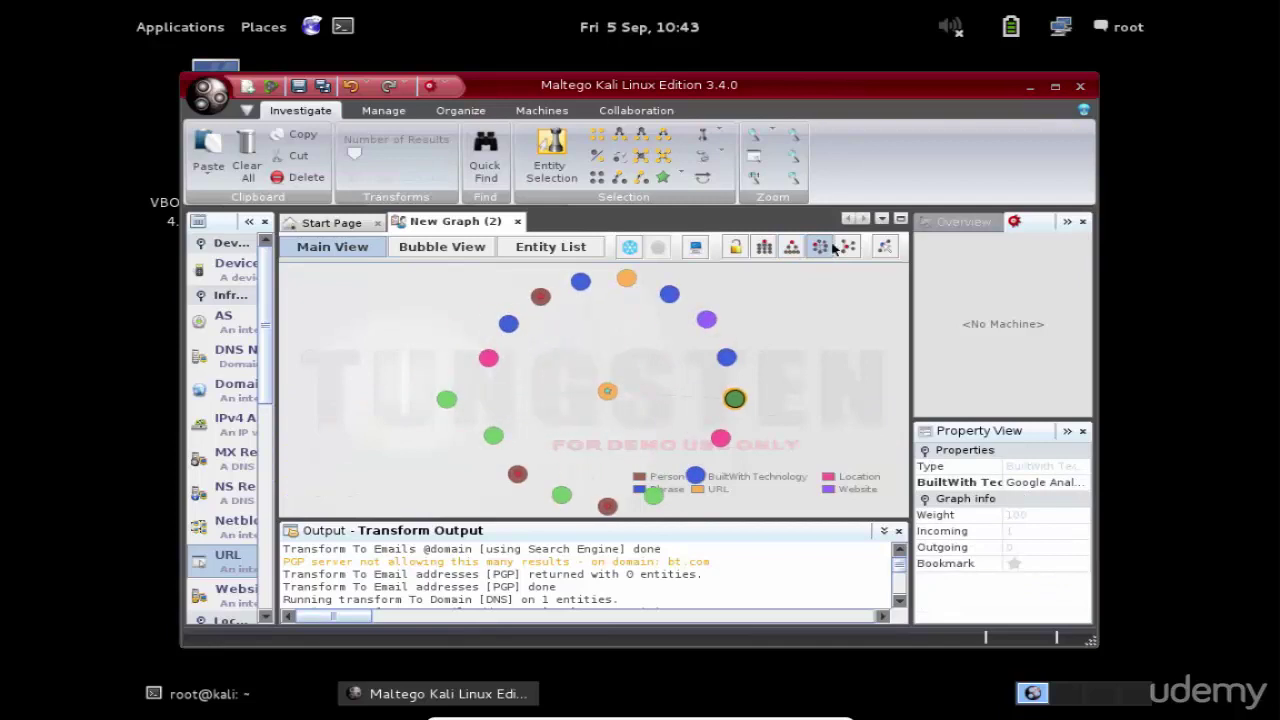
click(763, 246)
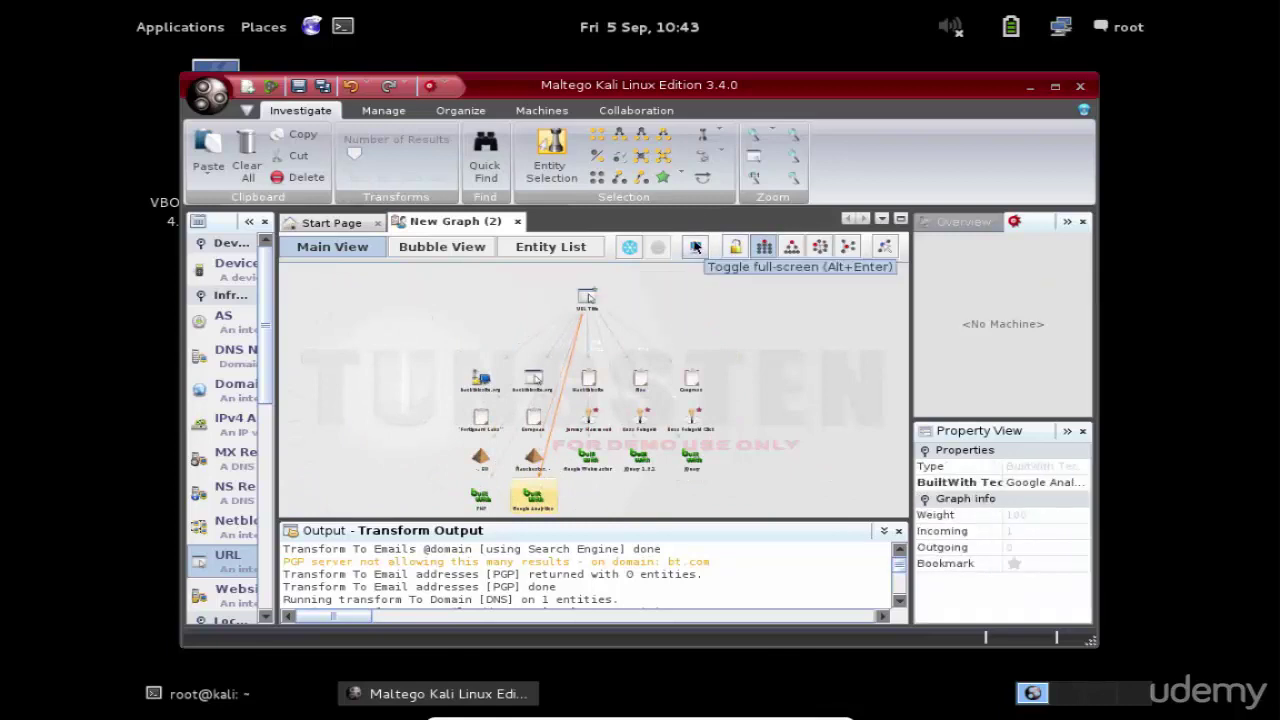
Show the graph full-screen and start all transforms on the hackthissite.org website entity, confirming the run.
click(695, 246)
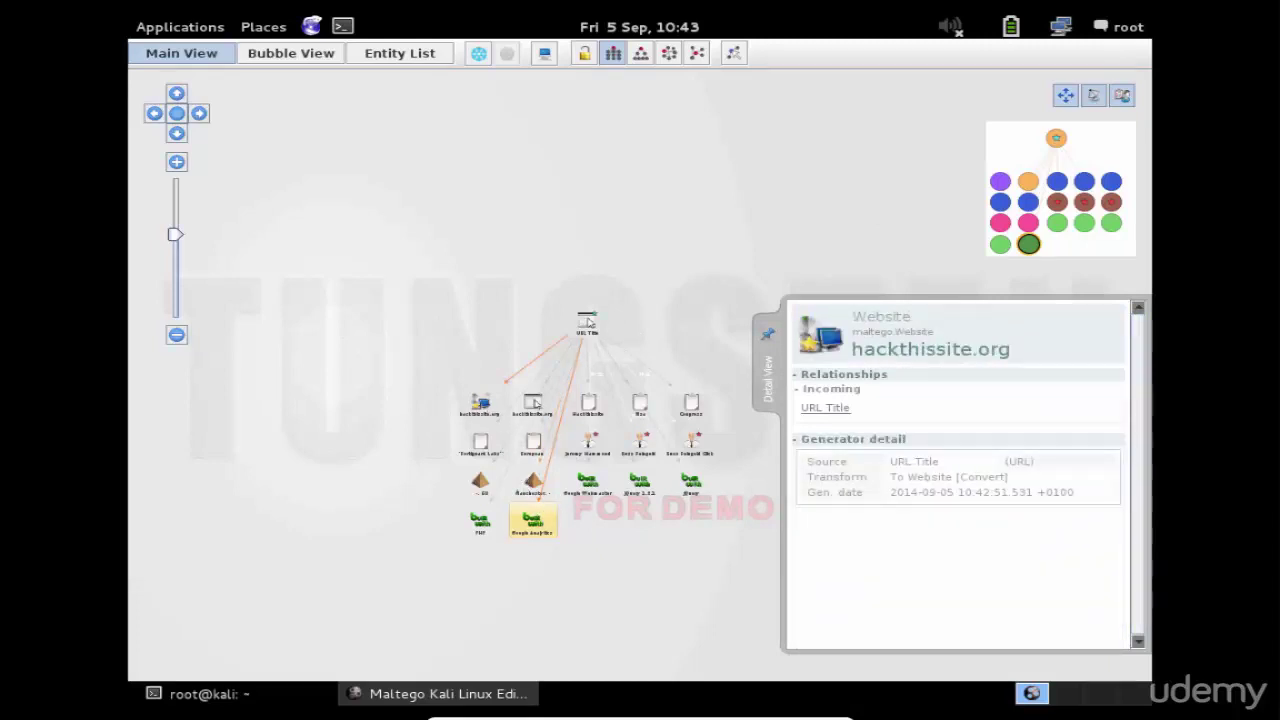
click(481, 404)
right_click(483, 405)
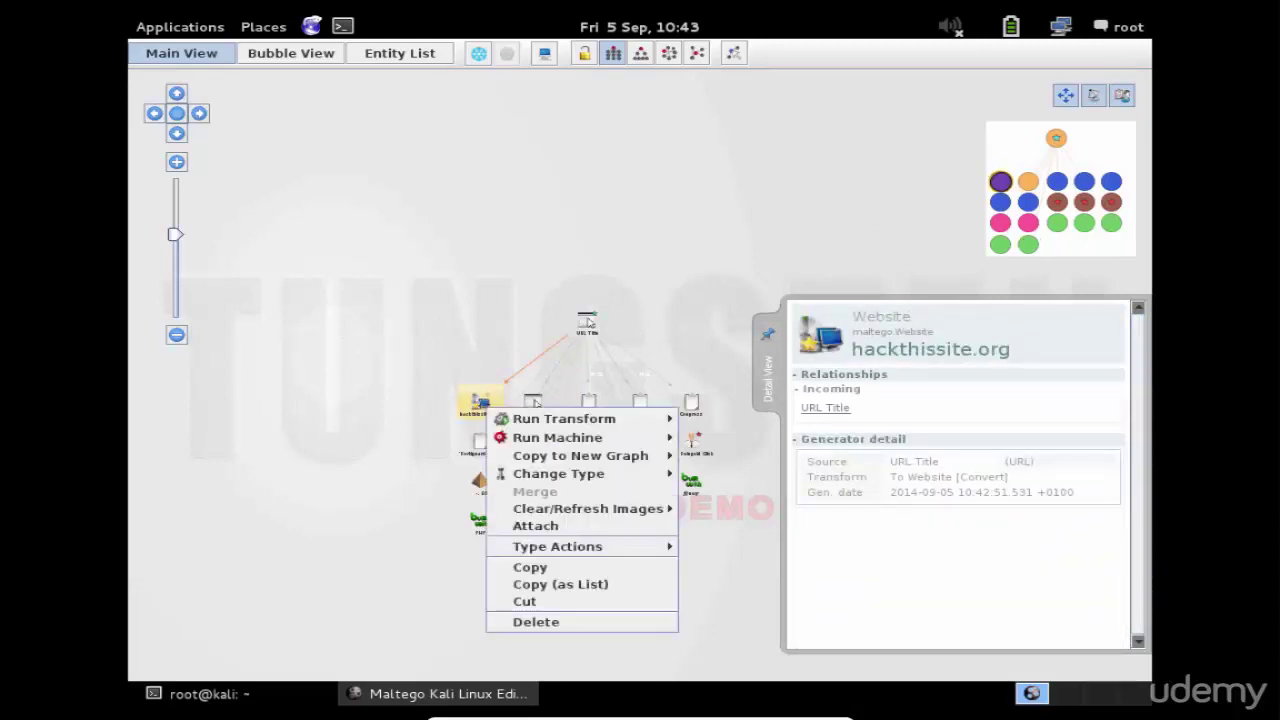
mouse_move(638, 420)
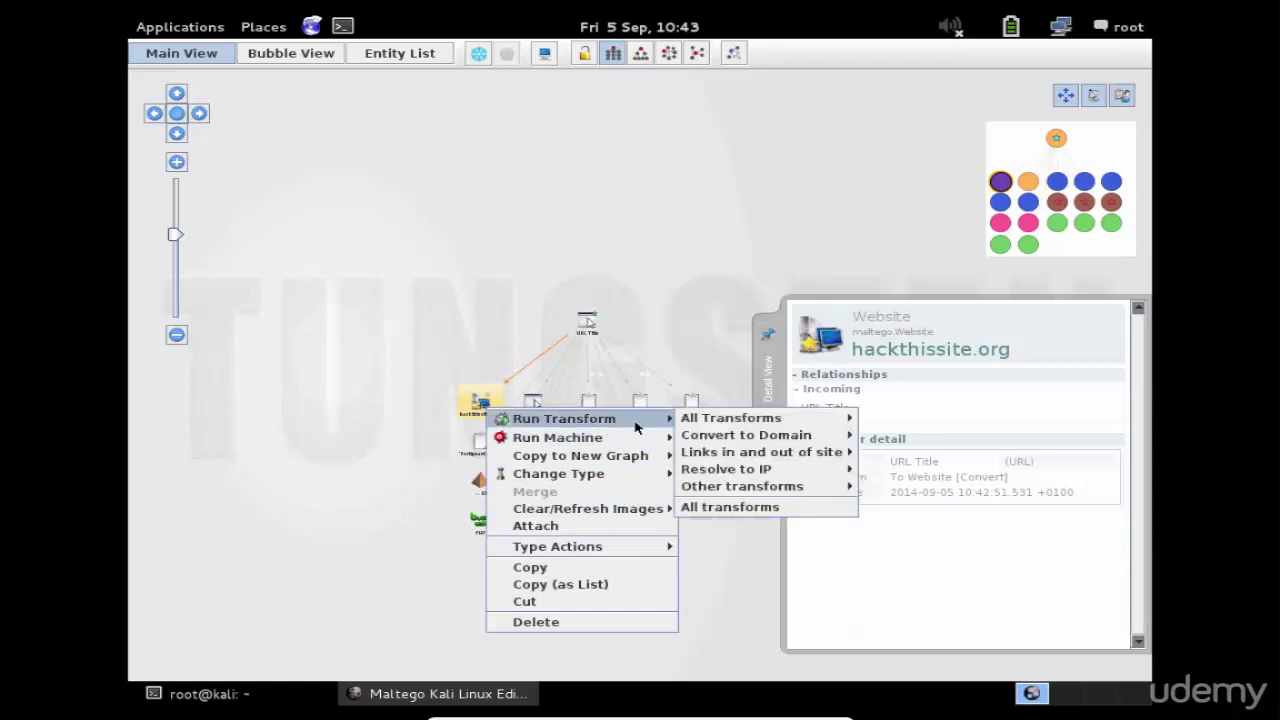
click(739, 508)
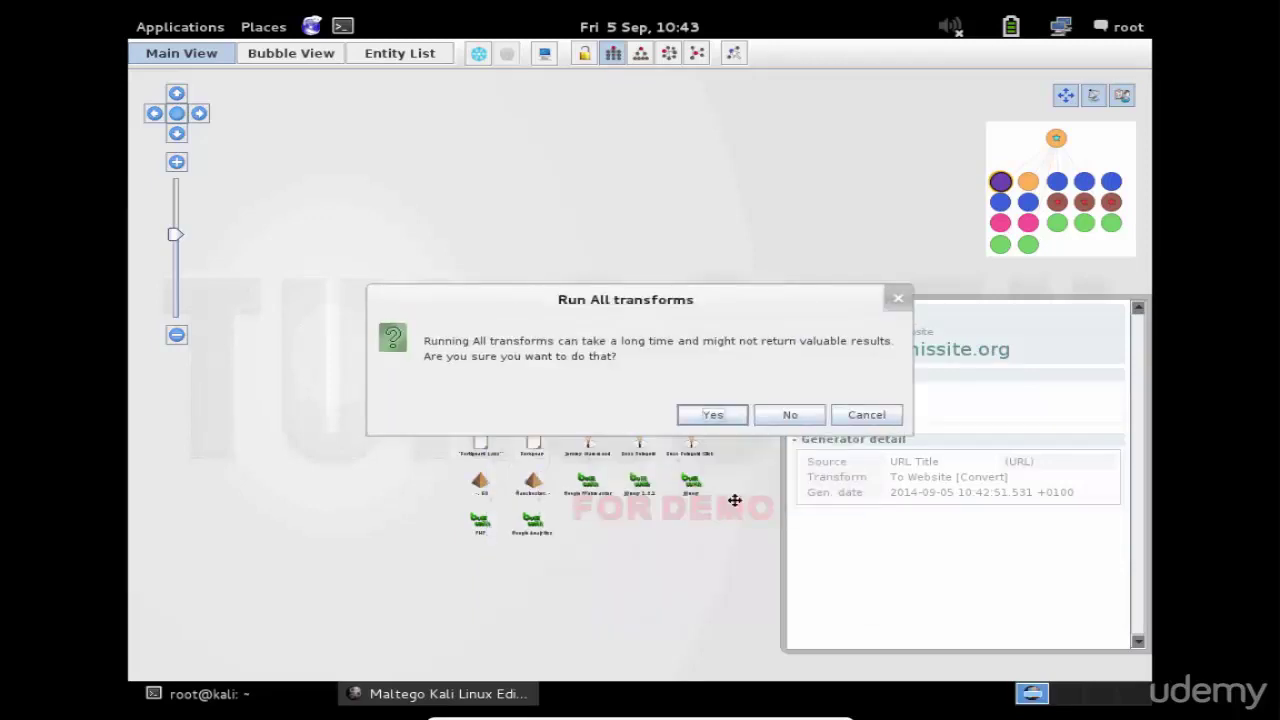
click(712, 414)
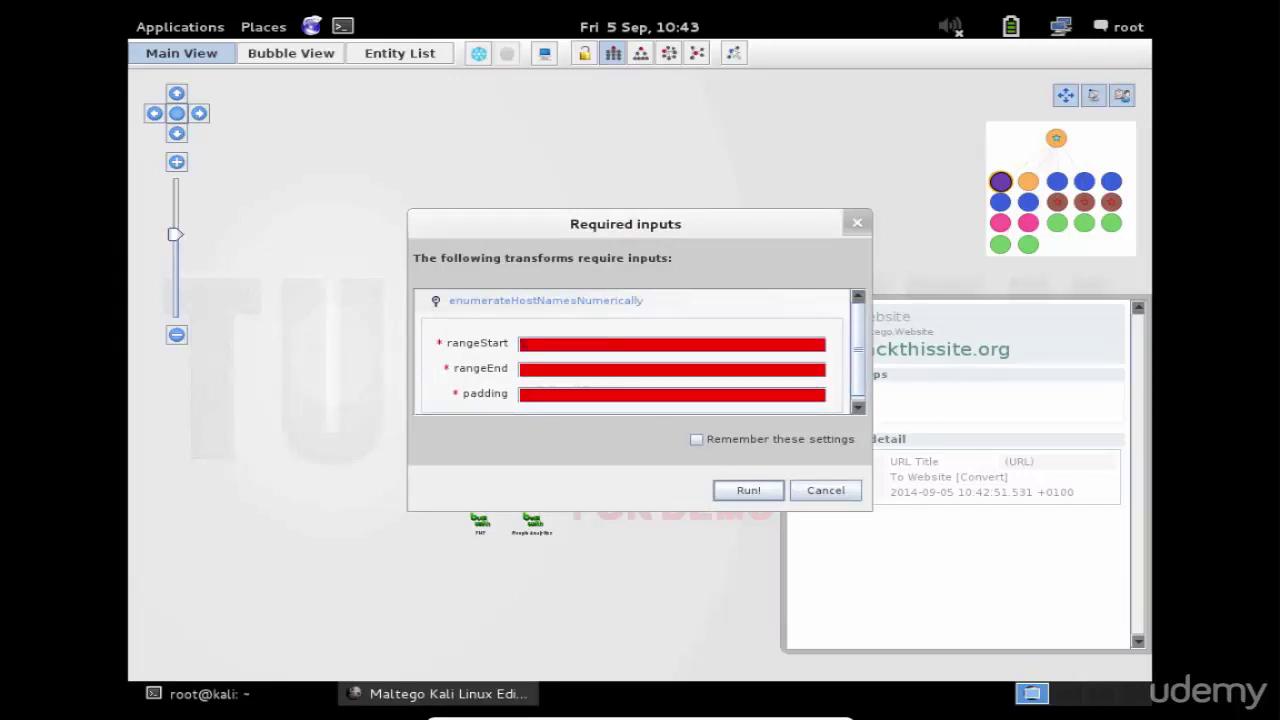
Set rangeStart to 1, rangeEnd to 10 and padding to 0.5 for enumerateHostNamesNumerically, remember these settings and run the transforms.
text(1)
text(10)
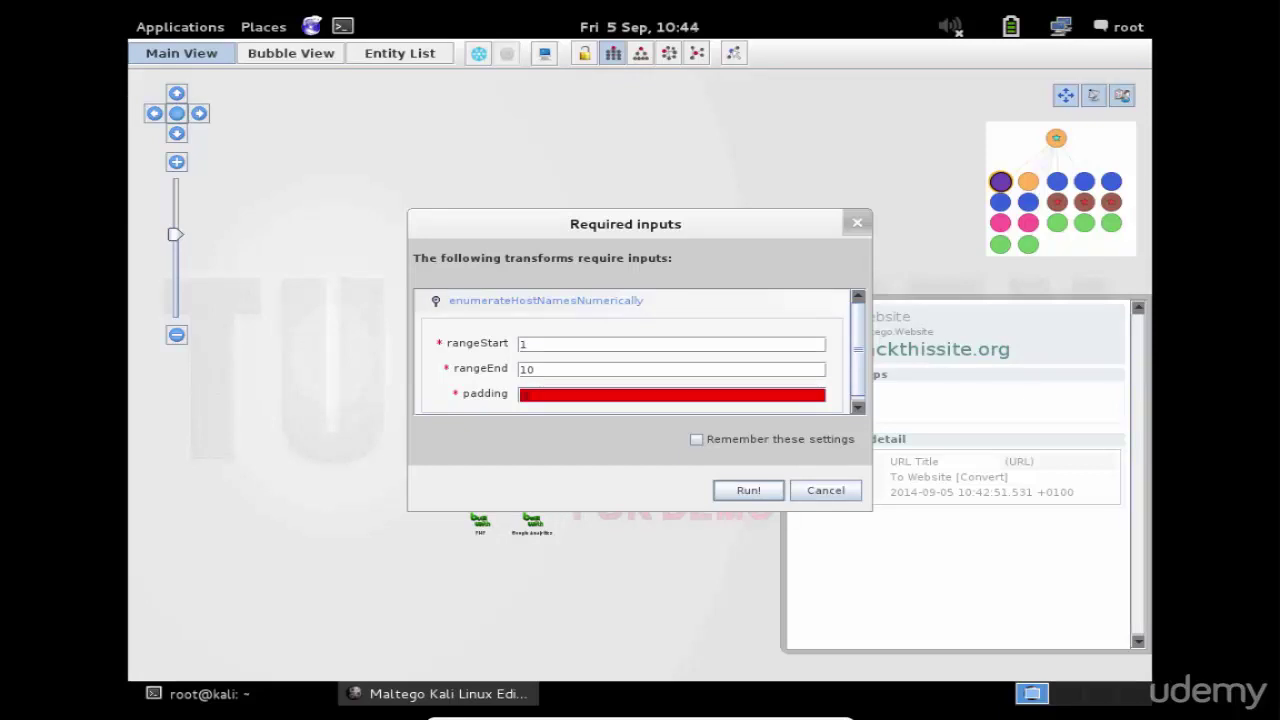
text(0.5)
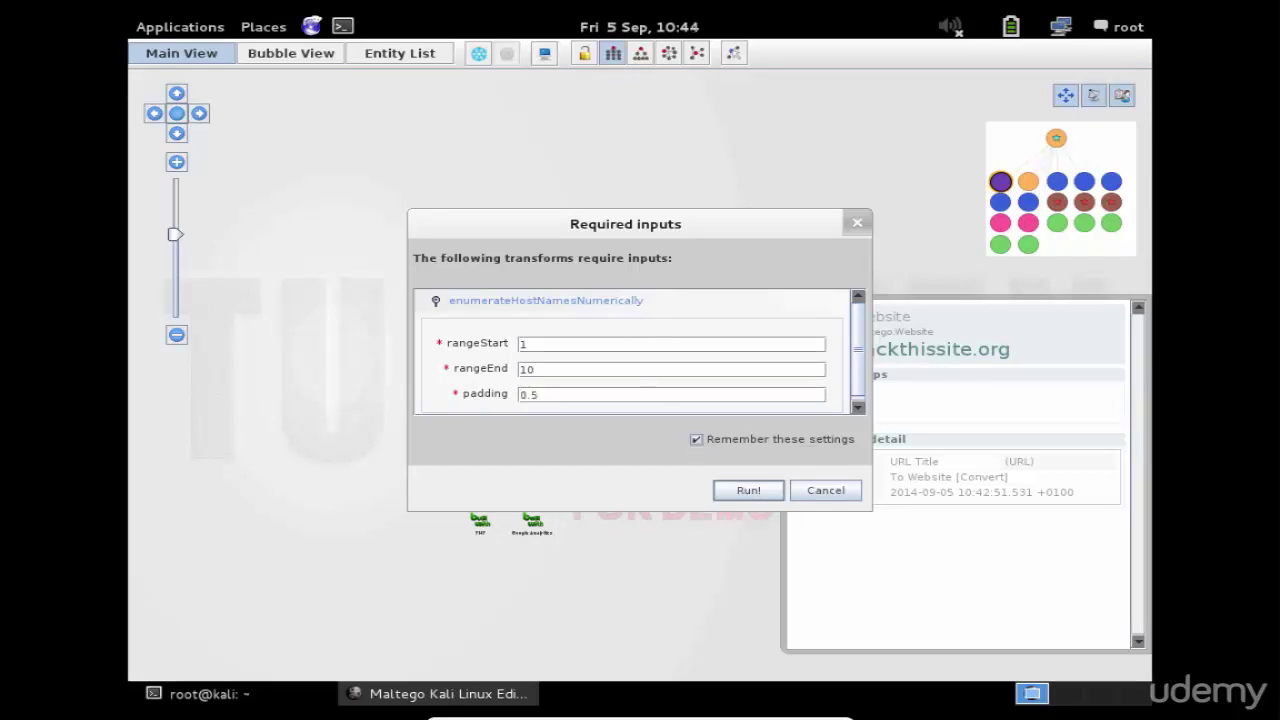
click(731, 493)
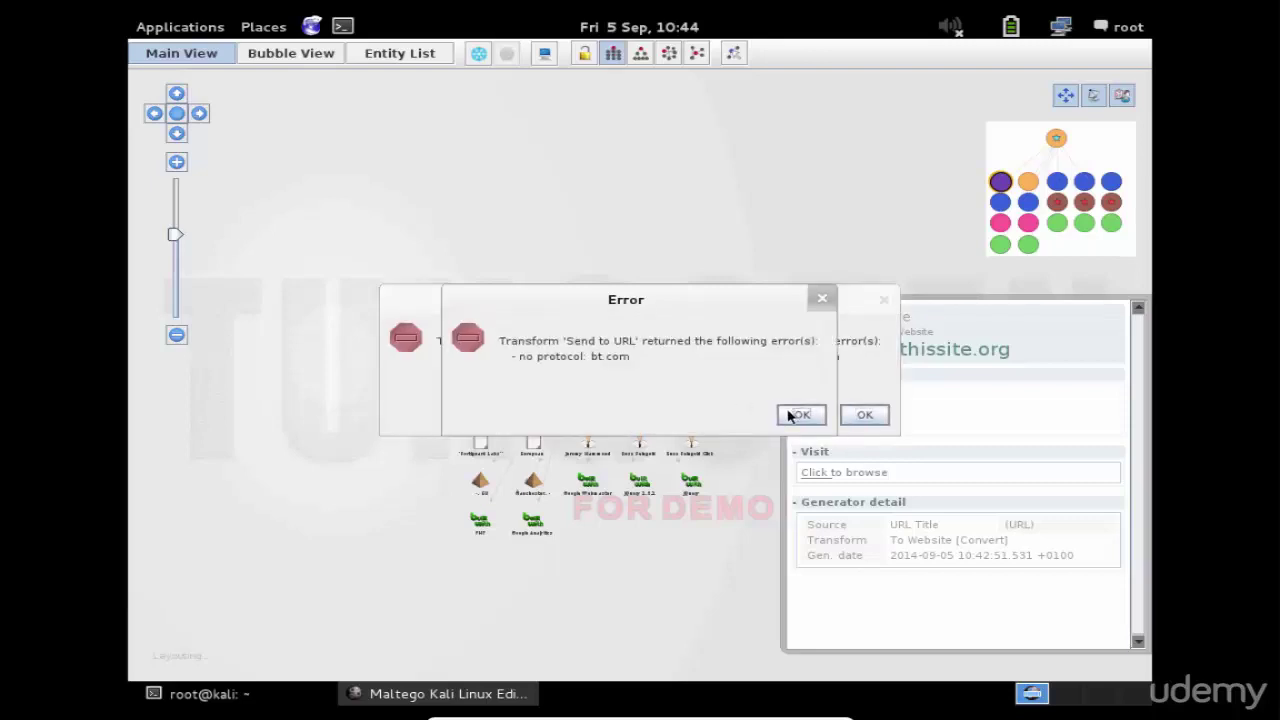
Dismiss the transform errors and examine the IPv4 address, DNS name, domain and technology entities returned for the hackthissite.org website.
click(790, 415)
click(862, 415)
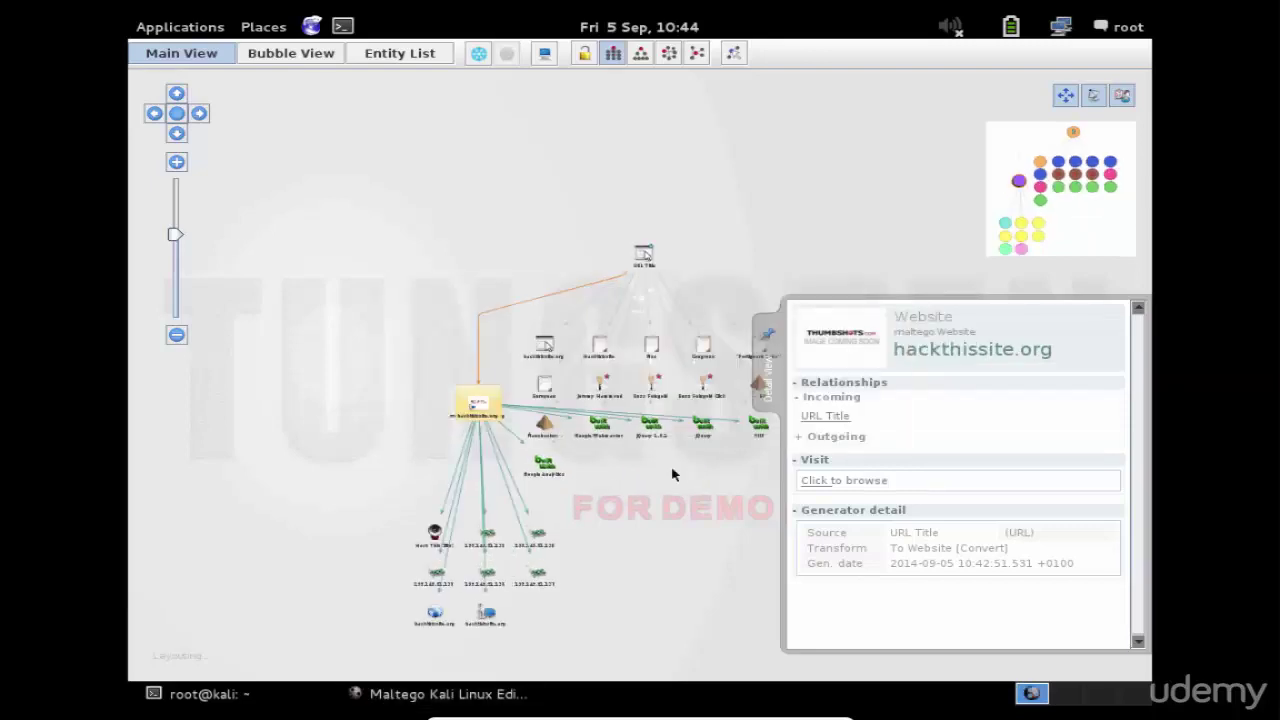
click(563, 548)
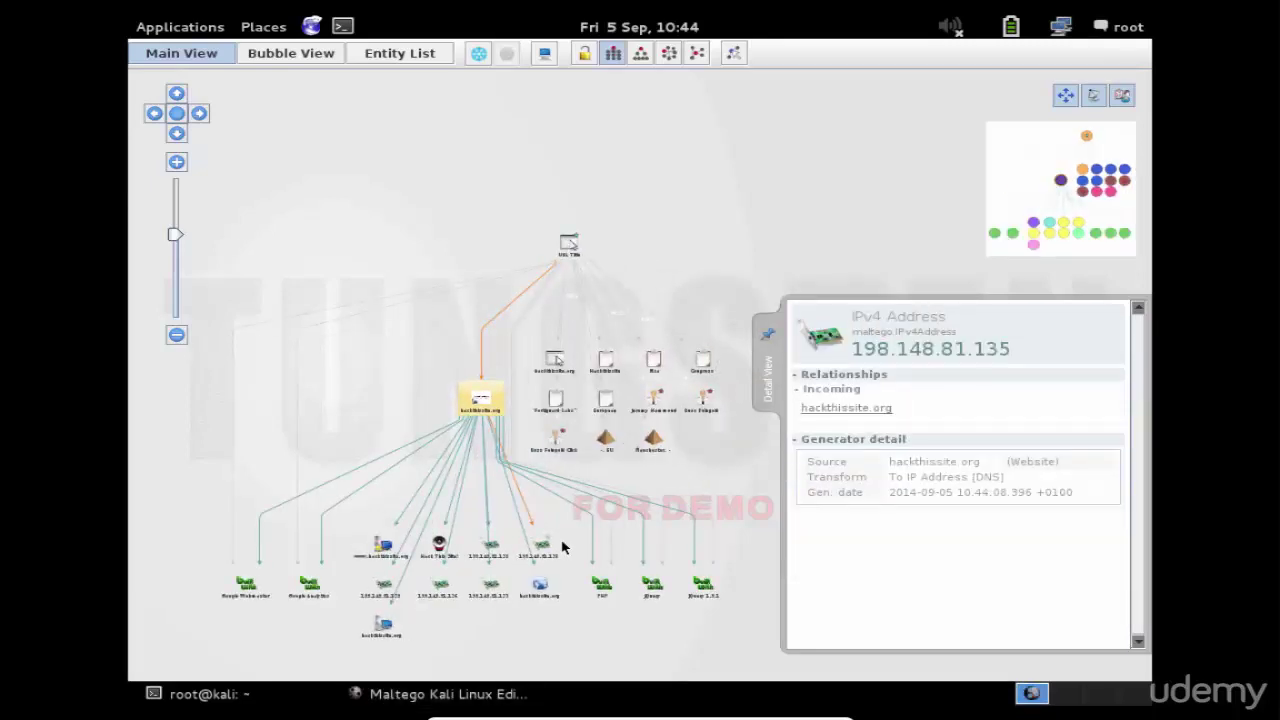
click(176, 163)
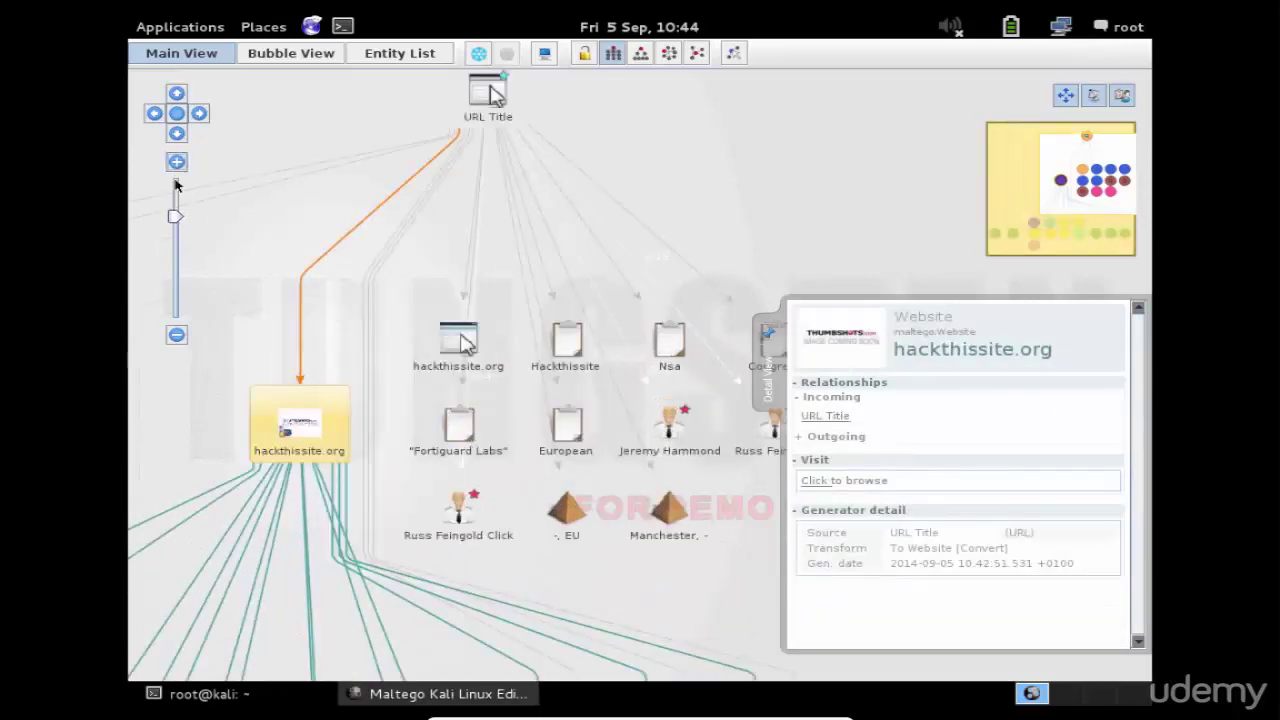
mouse_move(214, 432)
mouse_down()
mouse_move(331, 223)
mouse_move(366, 190)
mouse_up()
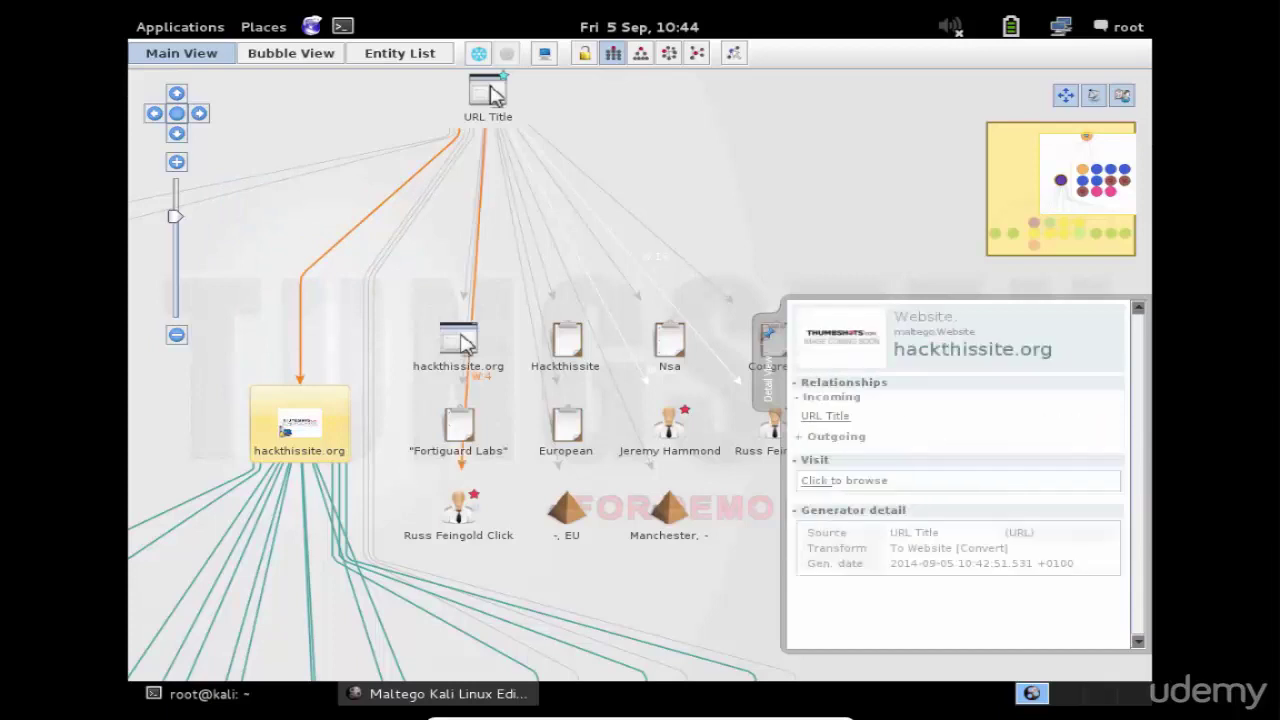
click(458, 510)
key(Down)
key(Down)
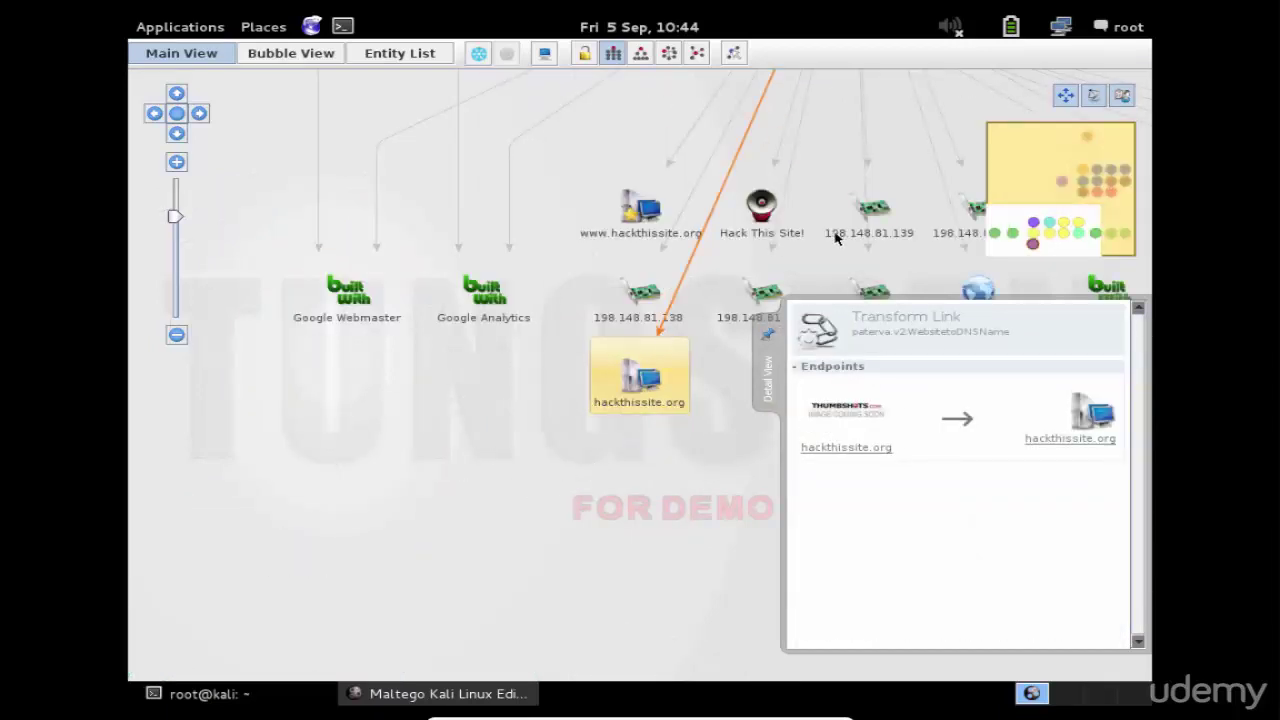
click(879, 229)
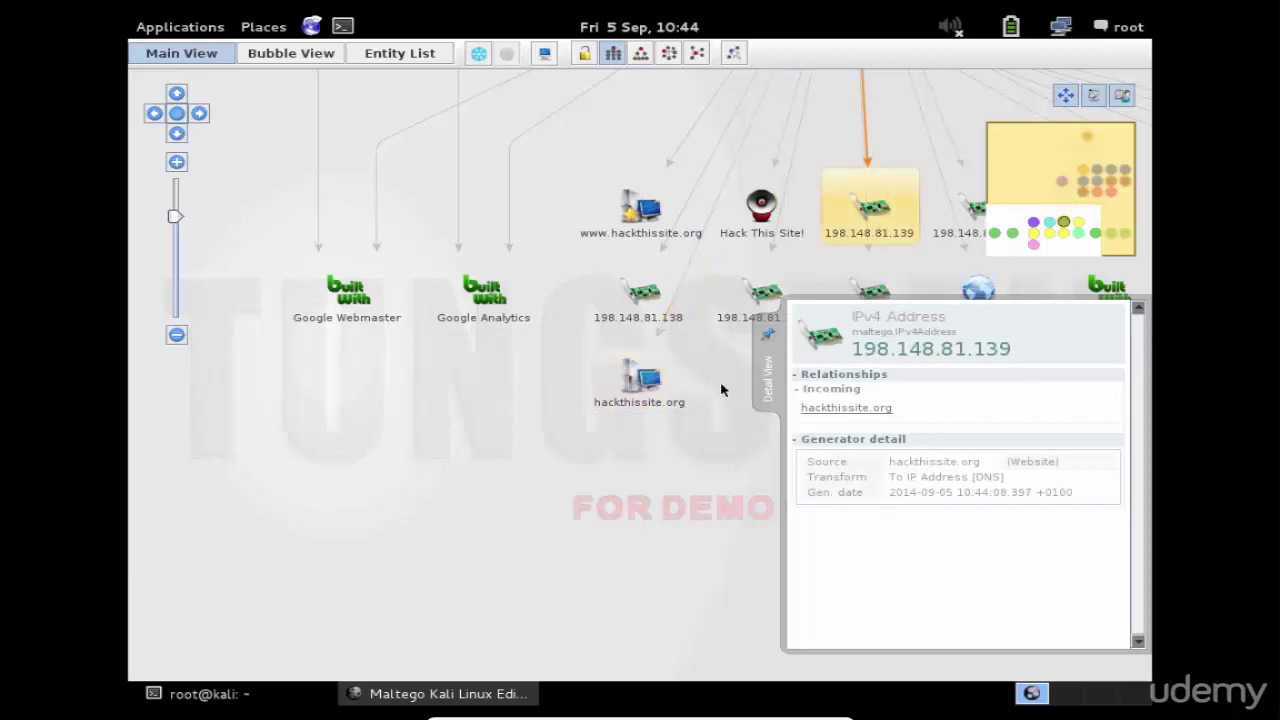
key(Right)
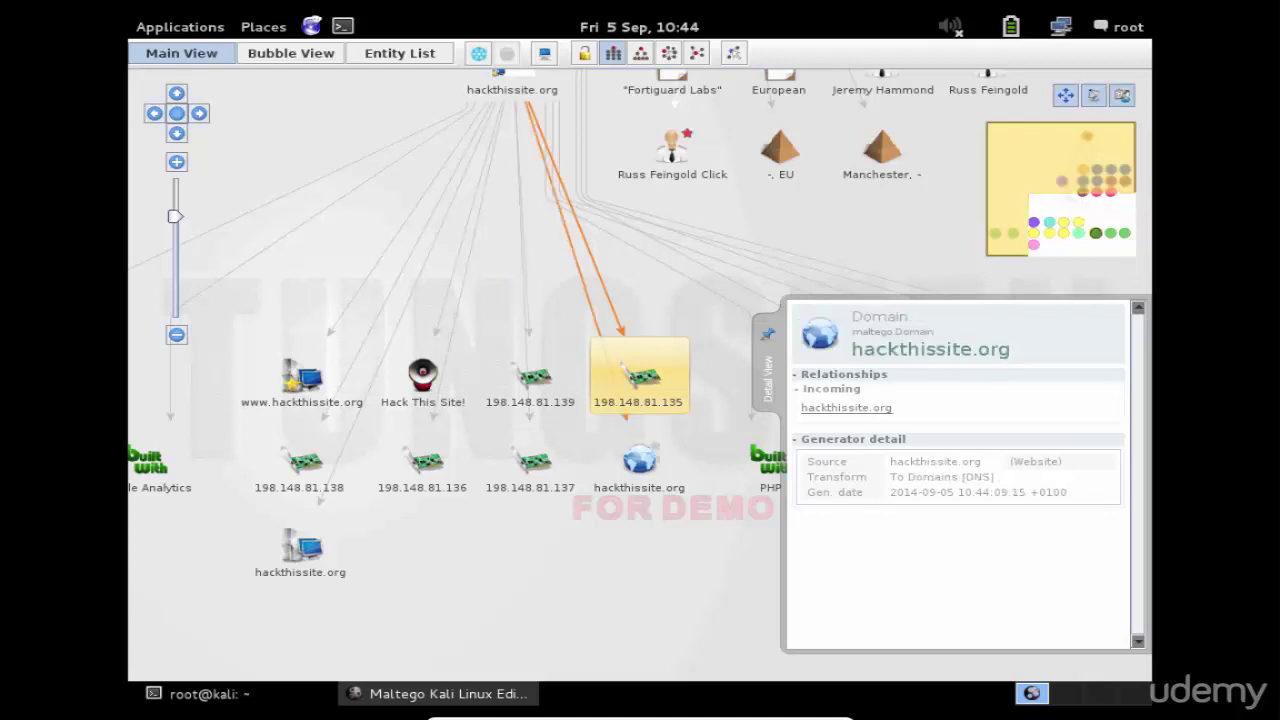
key(Right)
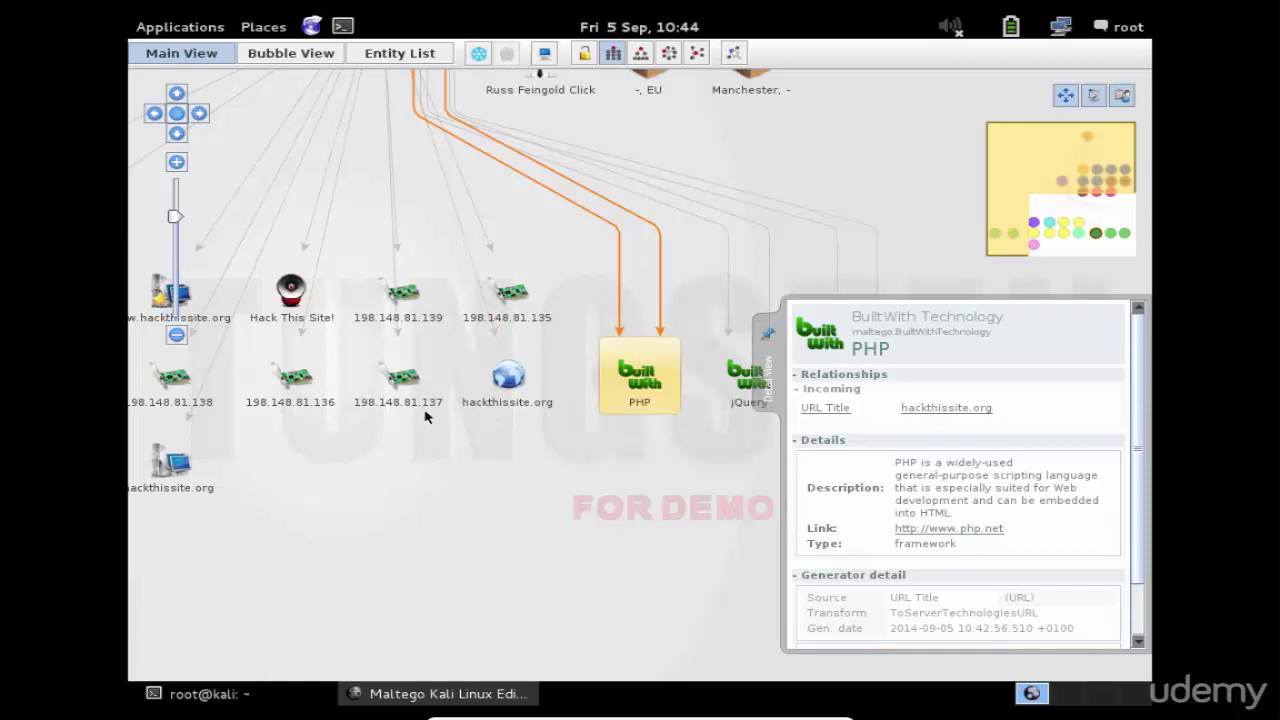
Run all transforms on the IPv4 address 198.148.81.137 and dismiss the resulting transform errors.
click(395, 376)
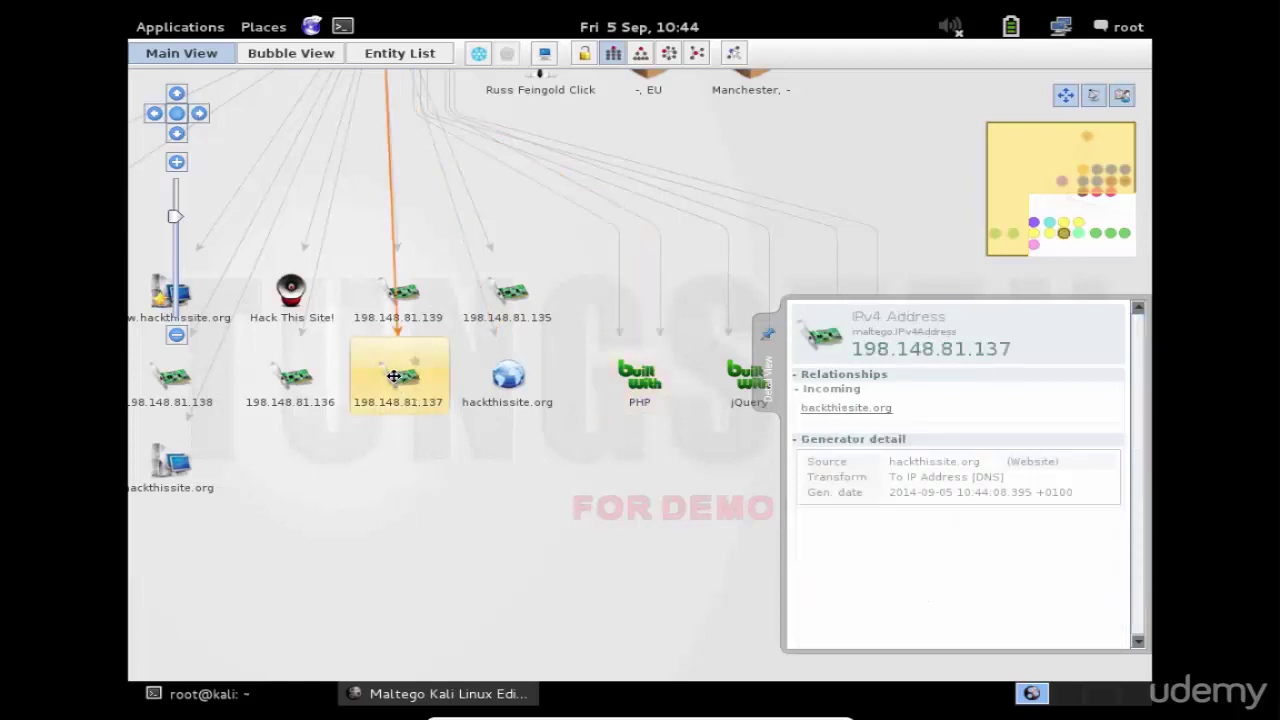
right_click(395, 376)
mouse_move(470, 389)
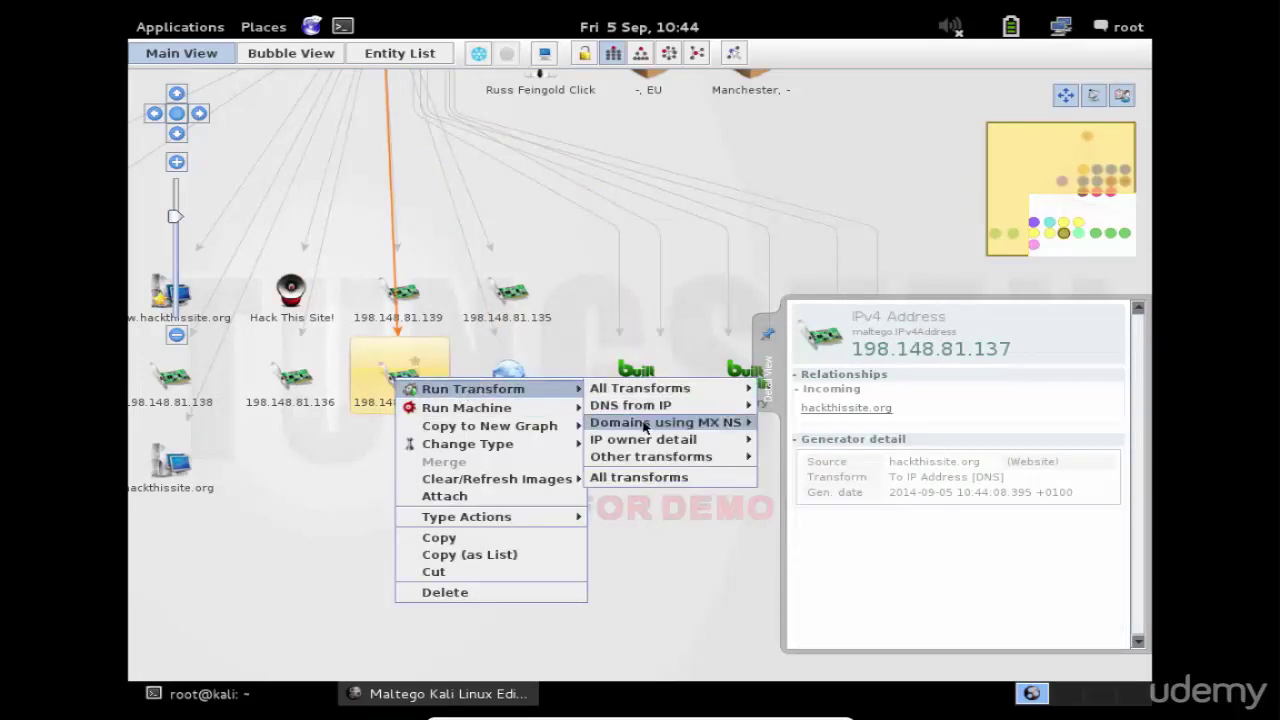
click(640, 478)
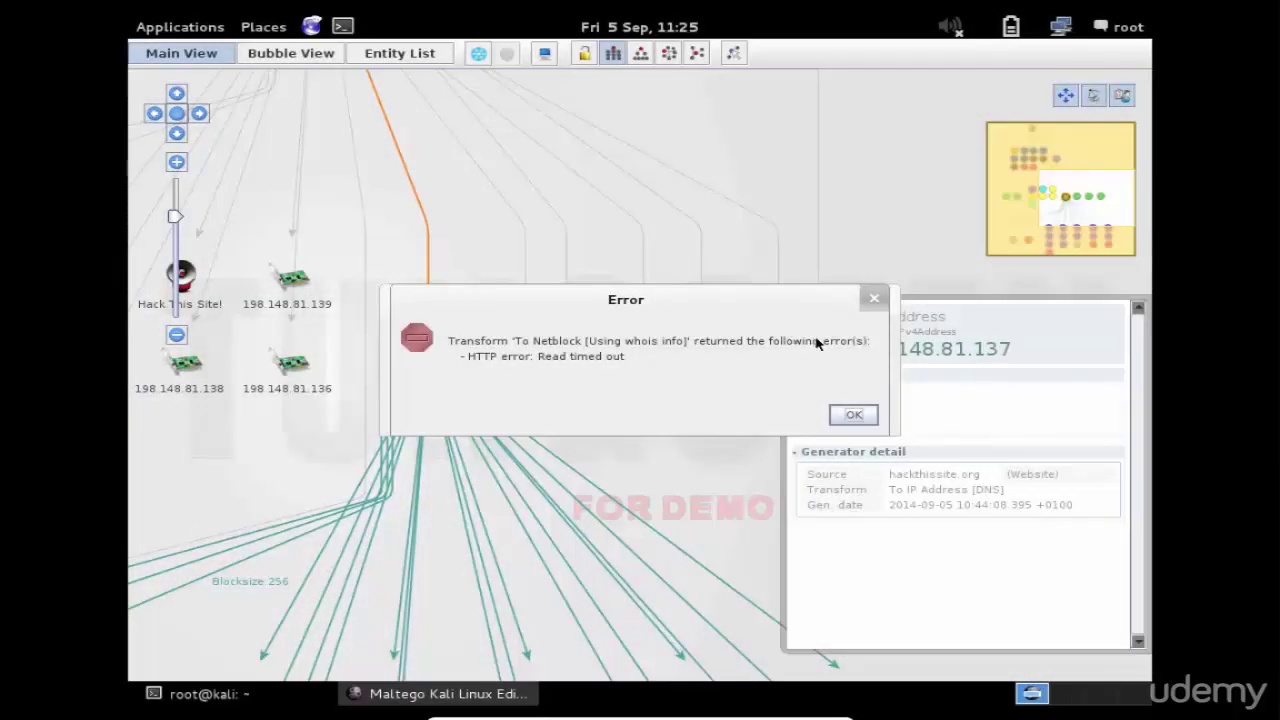
click(848, 415)
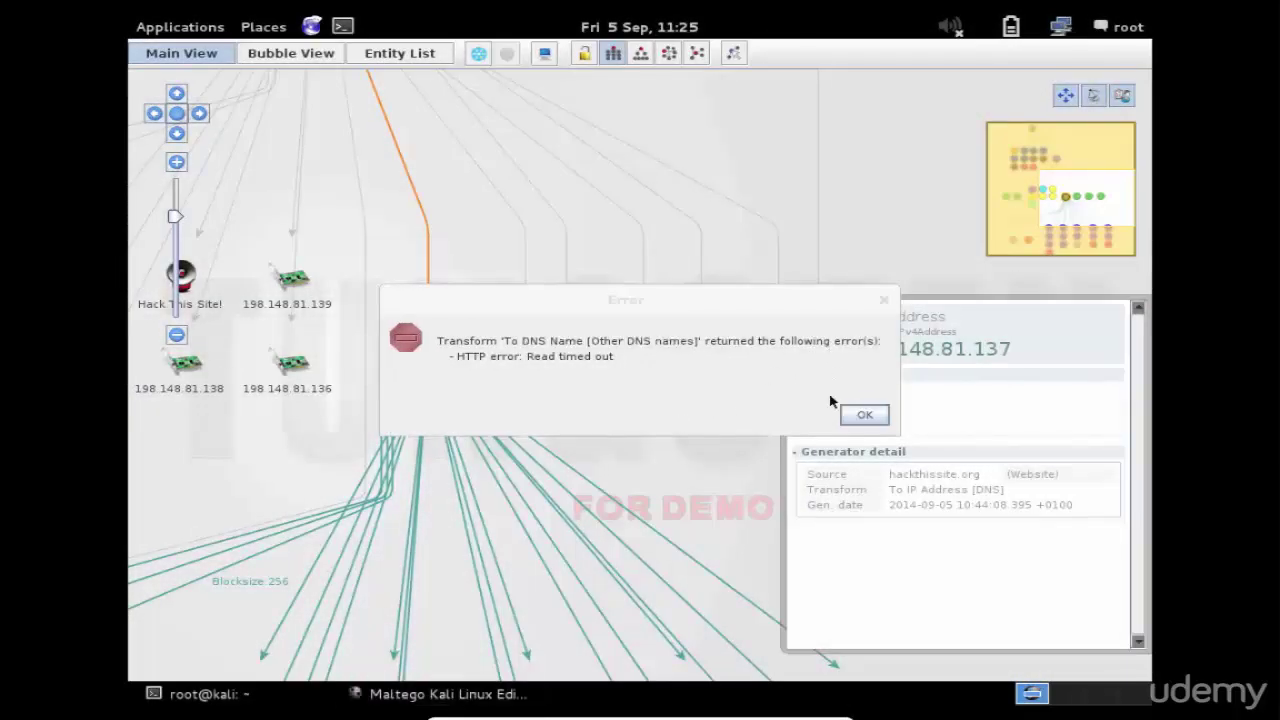
click(858, 412)
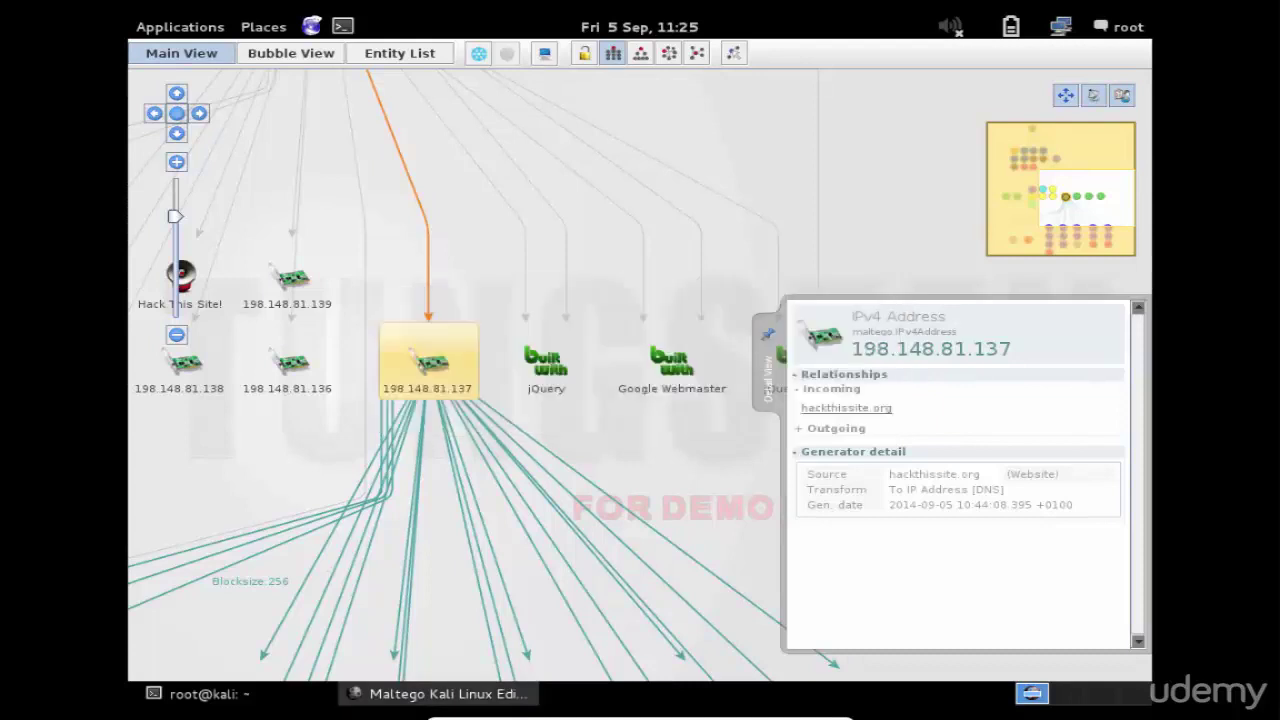
Examine the website and location entities generated from 198.148.81.137, including the details of red-proxy.blogspot.com.
click(176, 335)
click(176, 335)
click(176, 335)
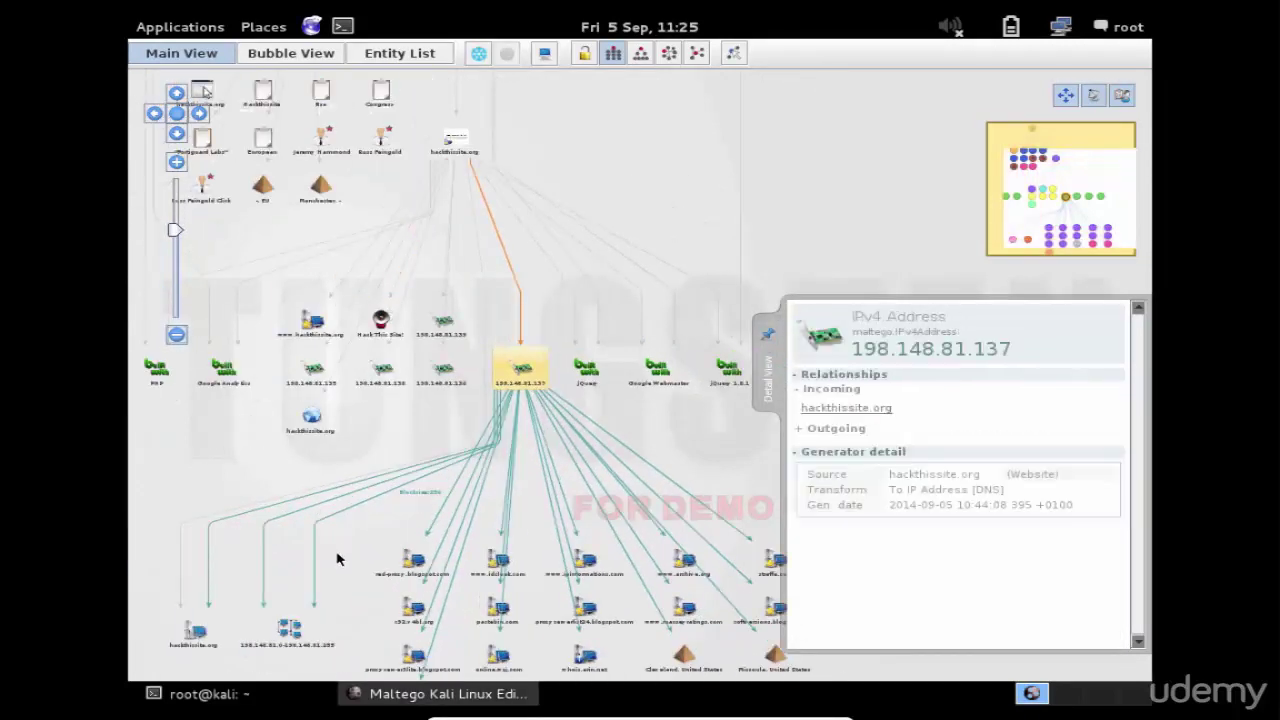
click(394, 543)
click(392, 580)
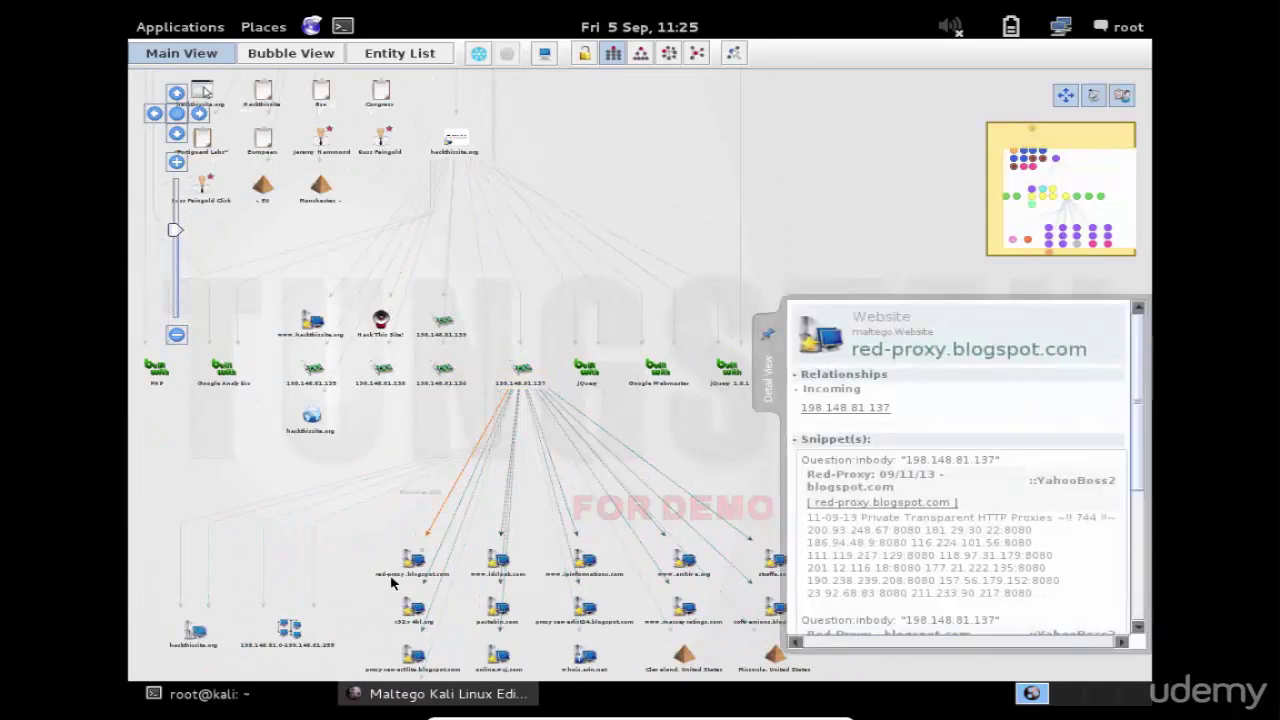
click(177, 133)
click(177, 133)
click(177, 133)
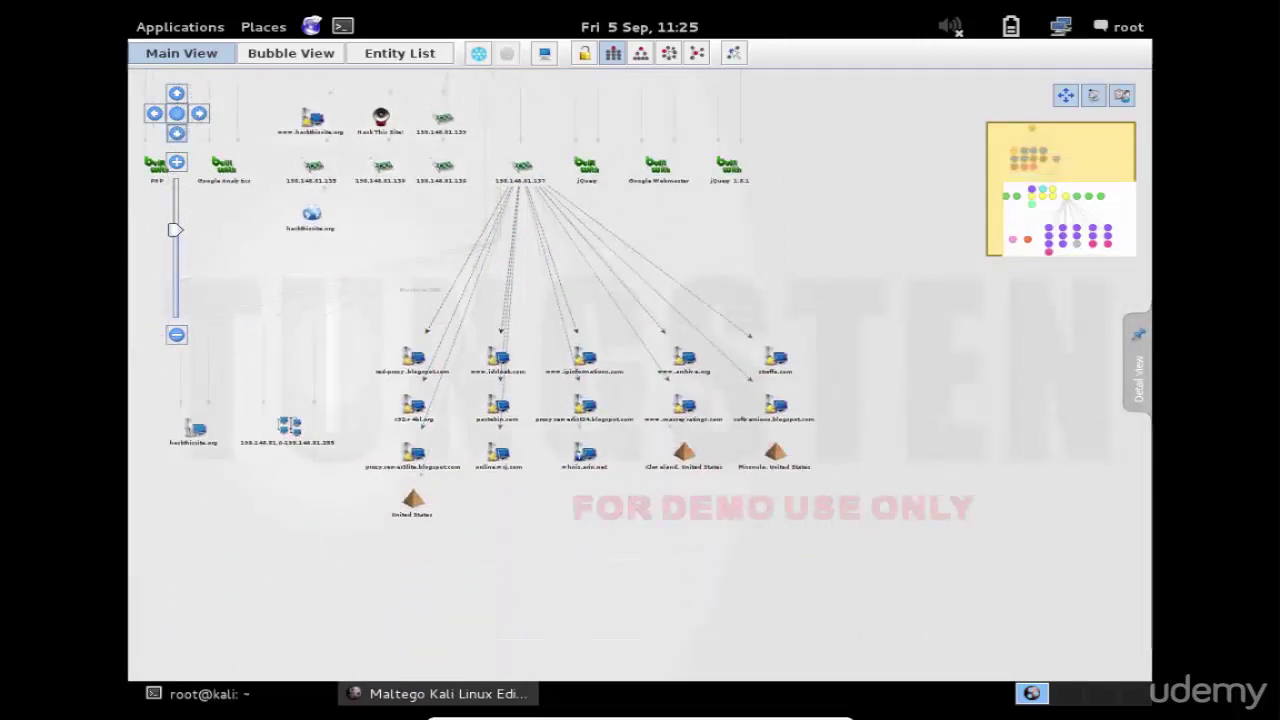
click(177, 134)
click(177, 134)
click(179, 163)
click(179, 163)
click(179, 163)
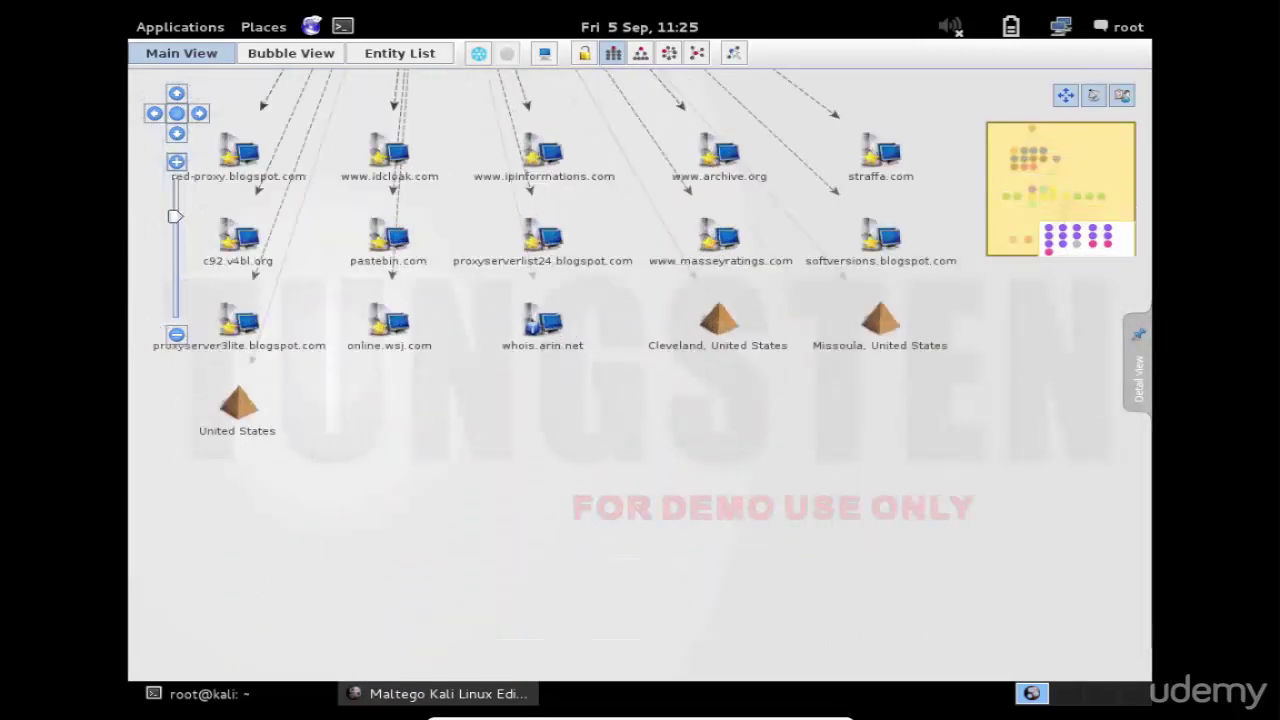
click(178, 163)
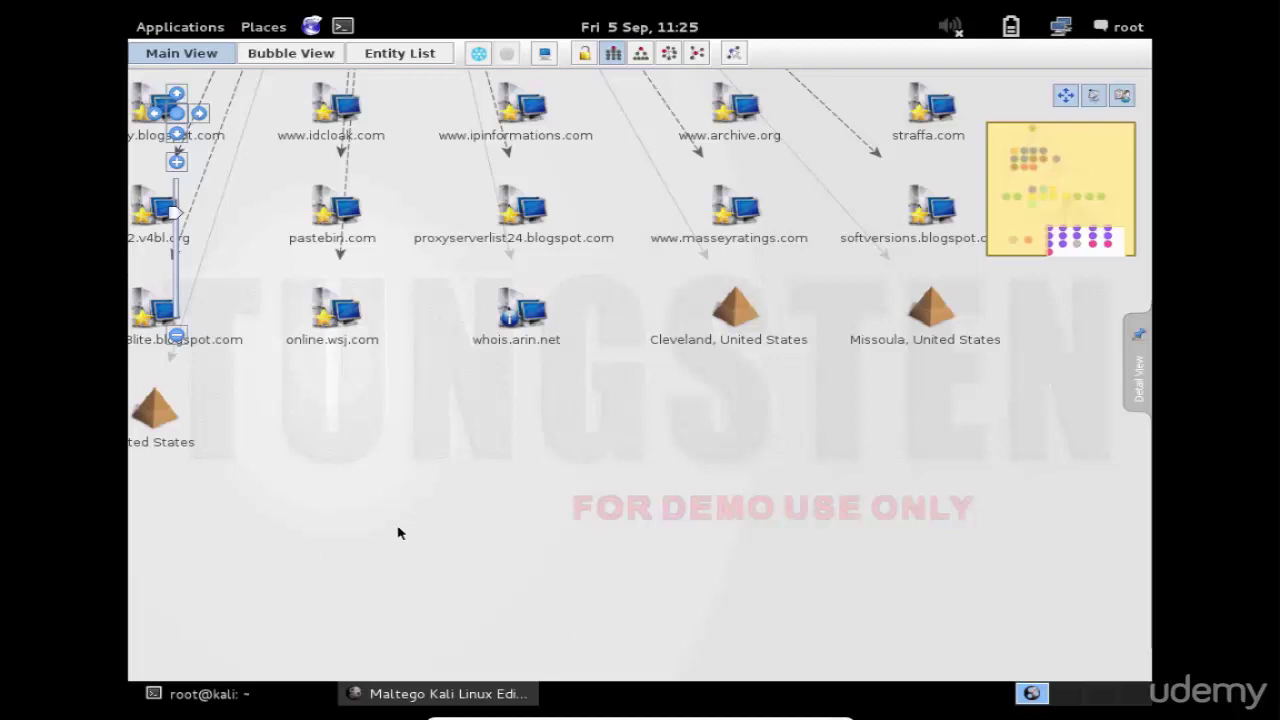
Find the 198.148.81.0-198.148.81.255 netblock among the results and look at its details and the full list of transforms available for it.
click(155, 114)
click(155, 114)
click(155, 114)
click(155, 114)
click(155, 114)
click(155, 114)
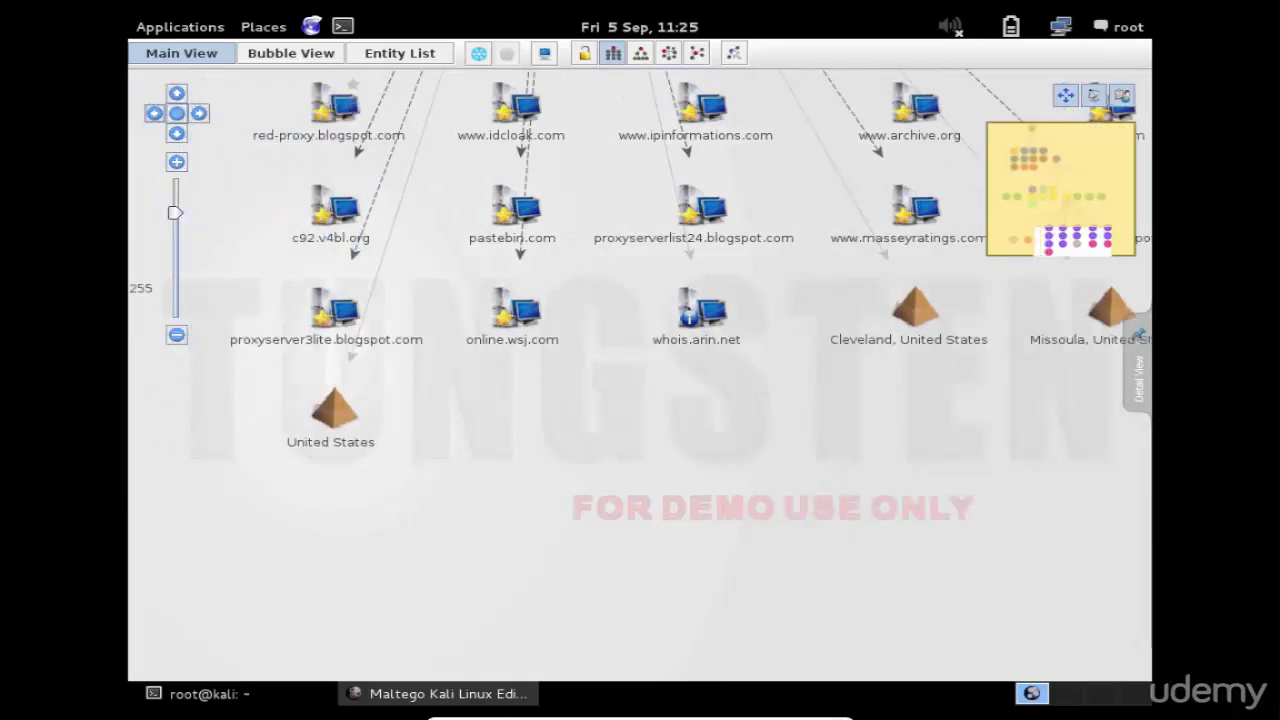
click(155, 114)
click(155, 114)
click(155, 114)
click(155, 114)
click(155, 114)
click(155, 114)
click(155, 114)
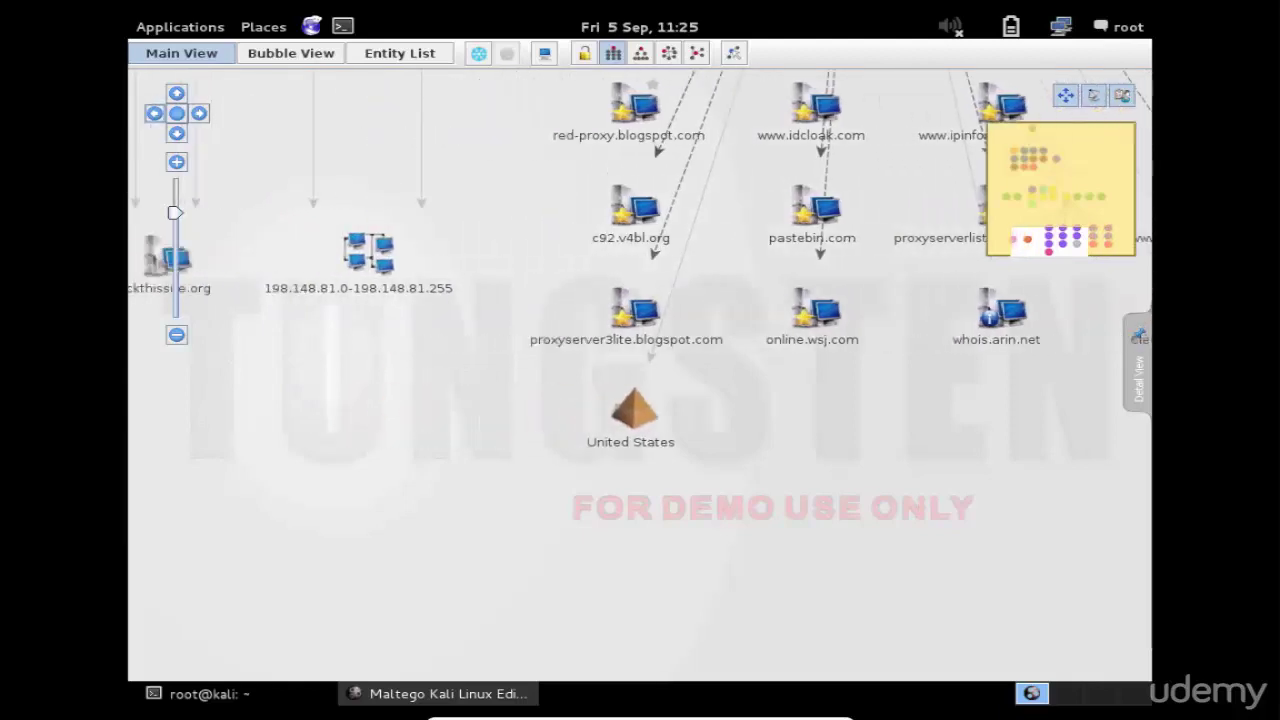
click(155, 114)
click(155, 114)
click(155, 114)
click(155, 114)
click(155, 114)
click(155, 114)
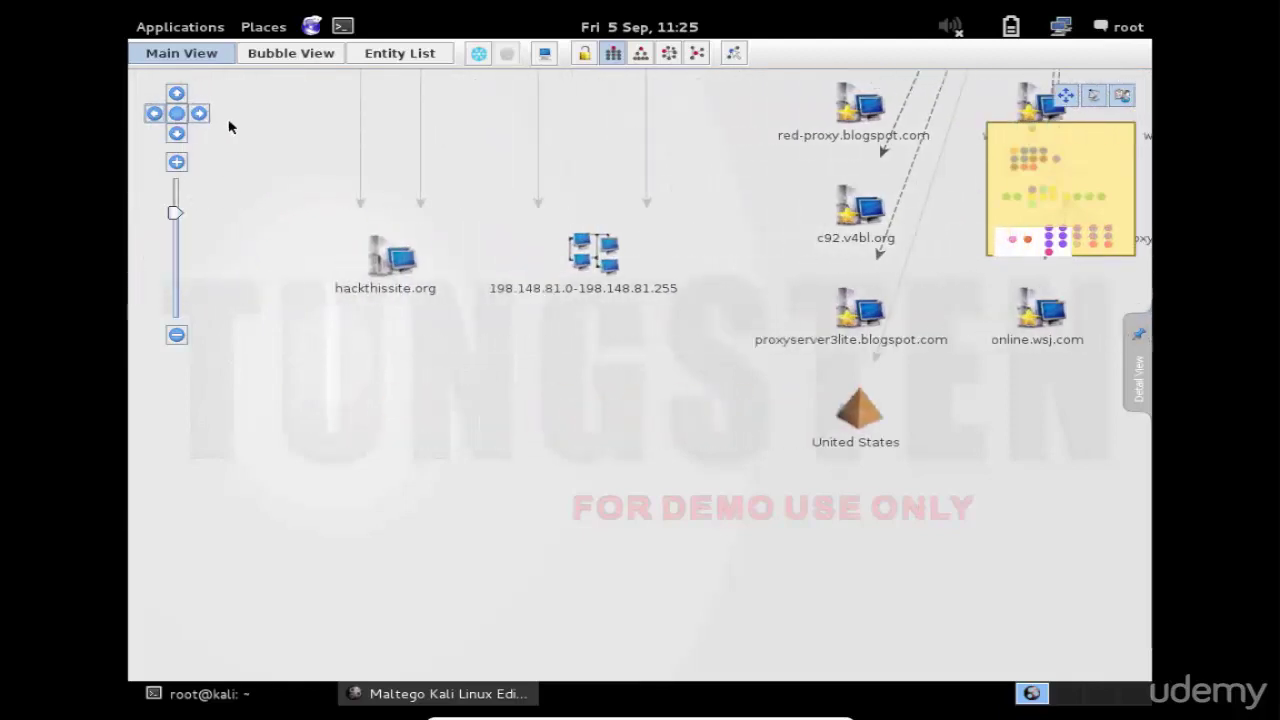
click(199, 113)
click(199, 113)
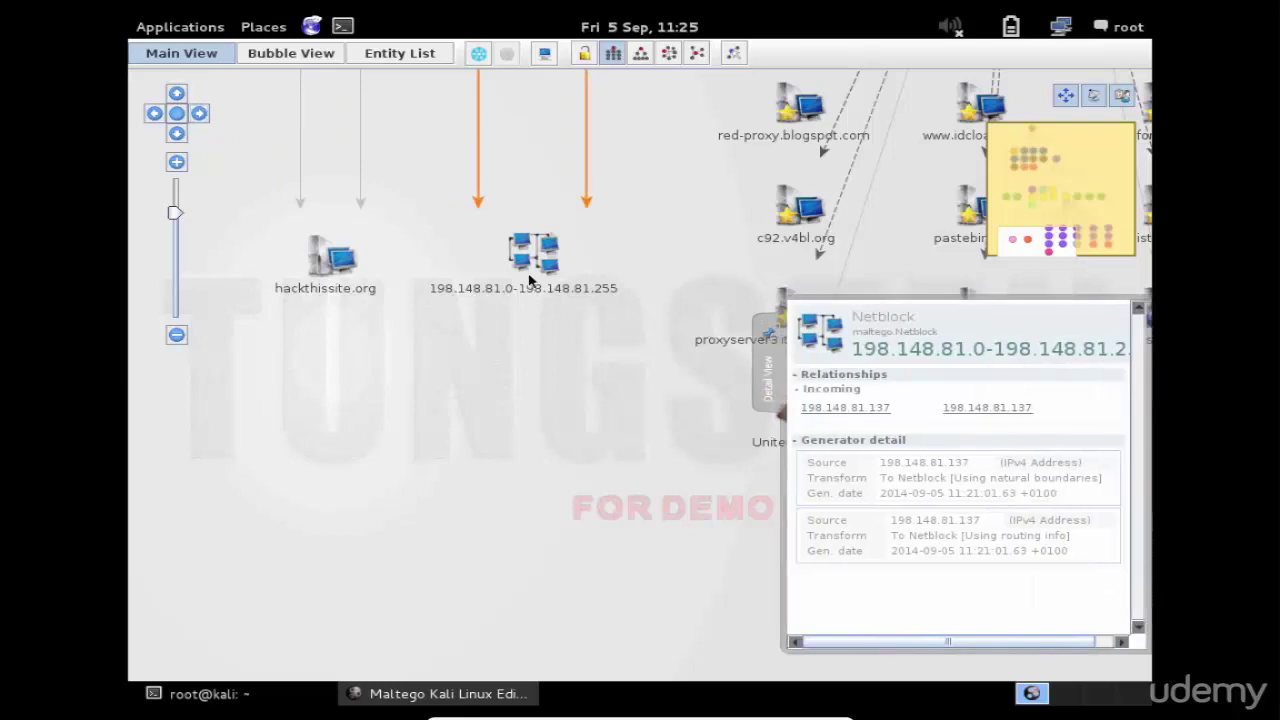
click(532, 291)
right_click(532, 290)
mouse_move(549, 290)
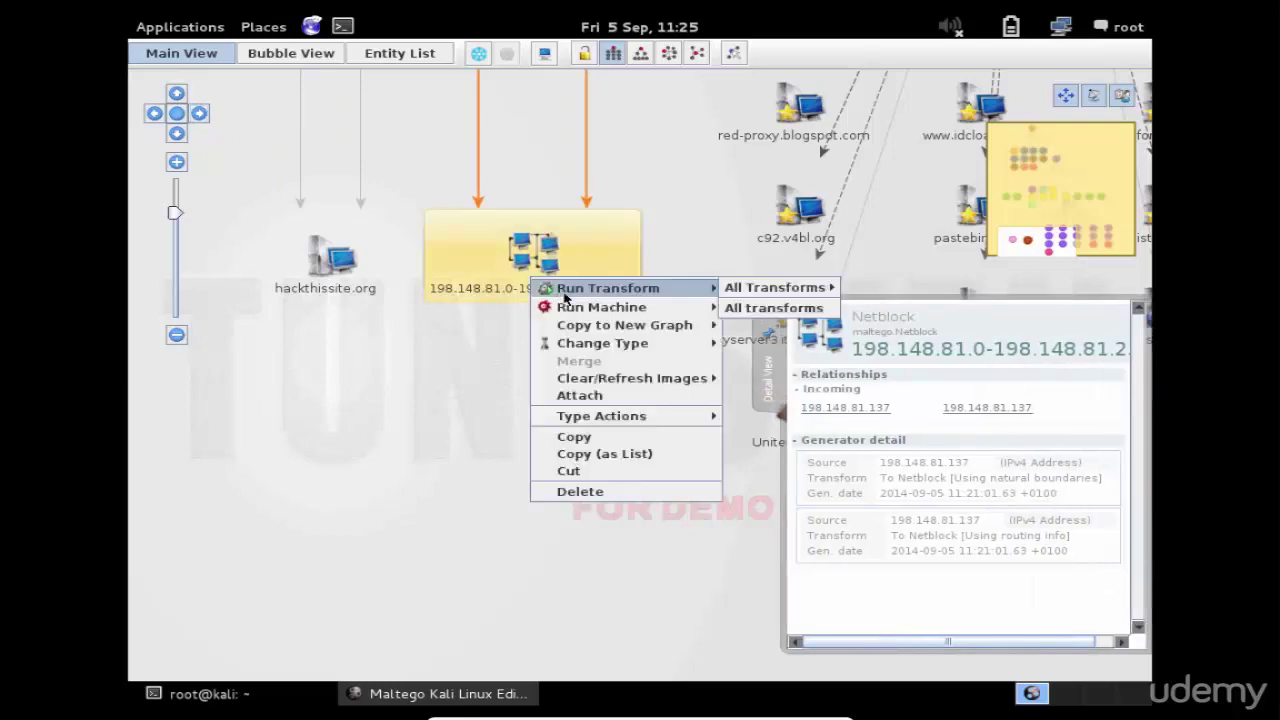
mouse_move(776, 288)
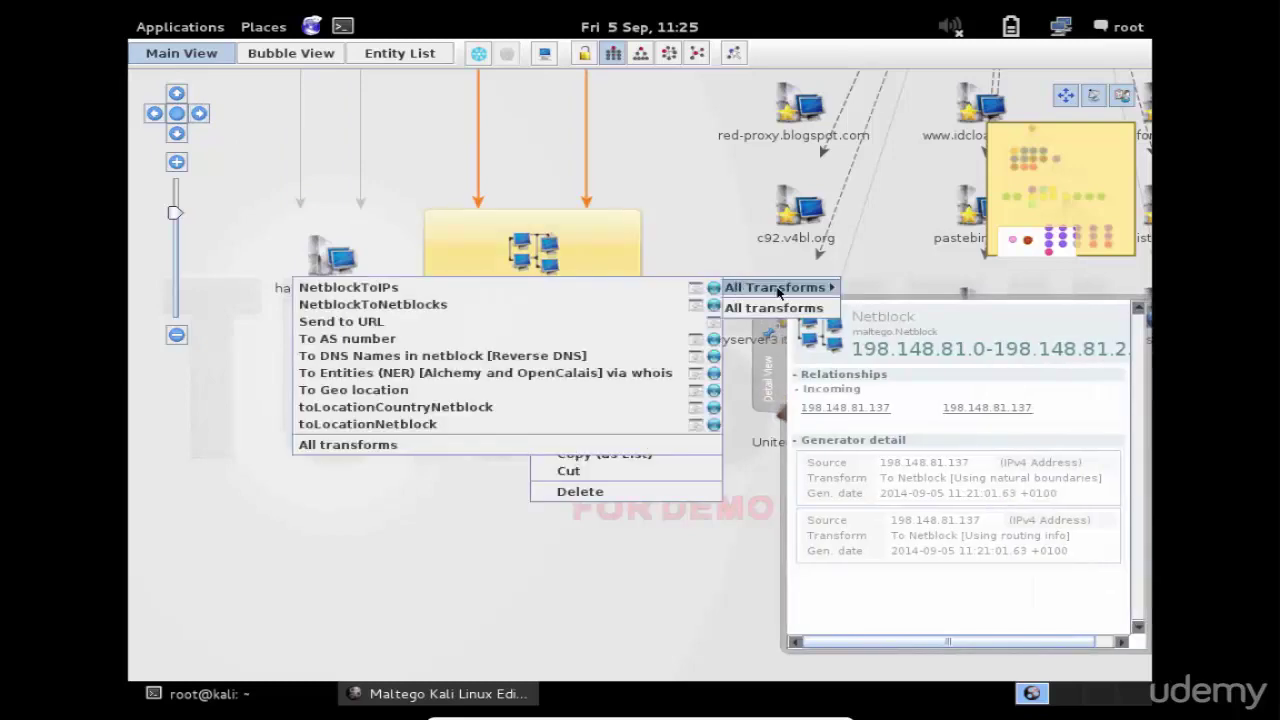
Preview the whole graph in the hierarchical layout and switch it to the circular layout.
click(177, 334)
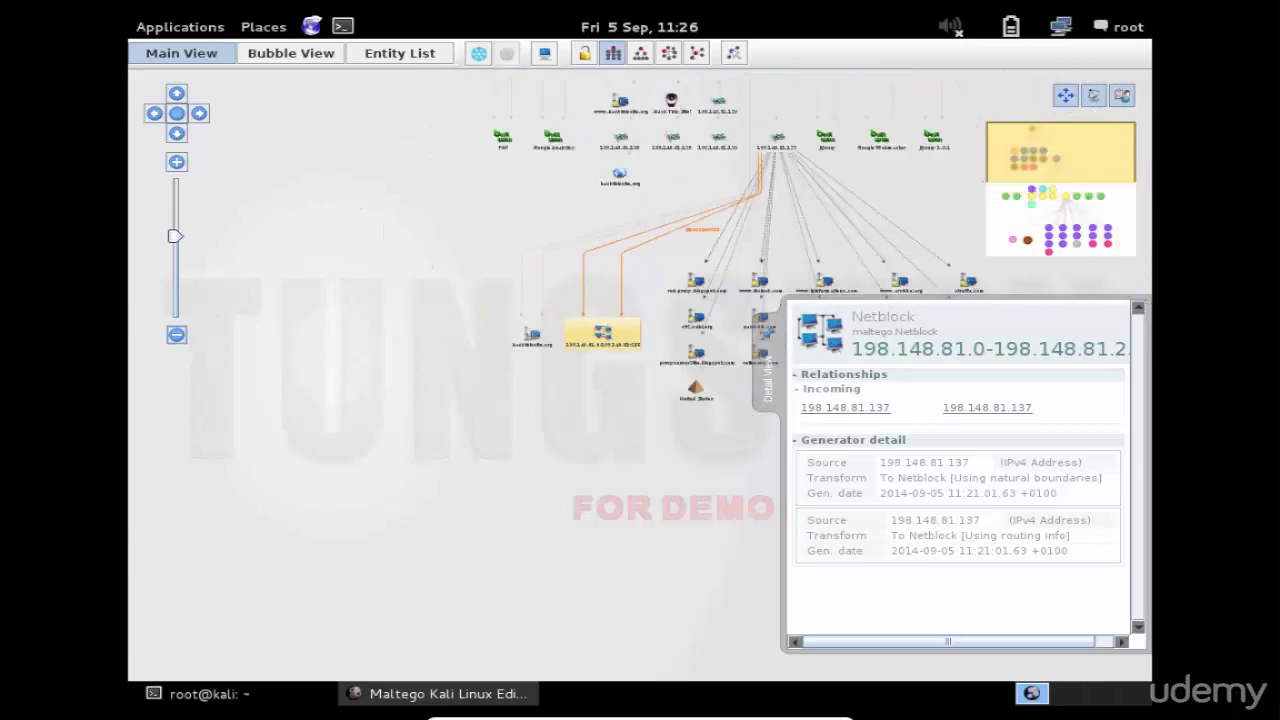
click(641, 53)
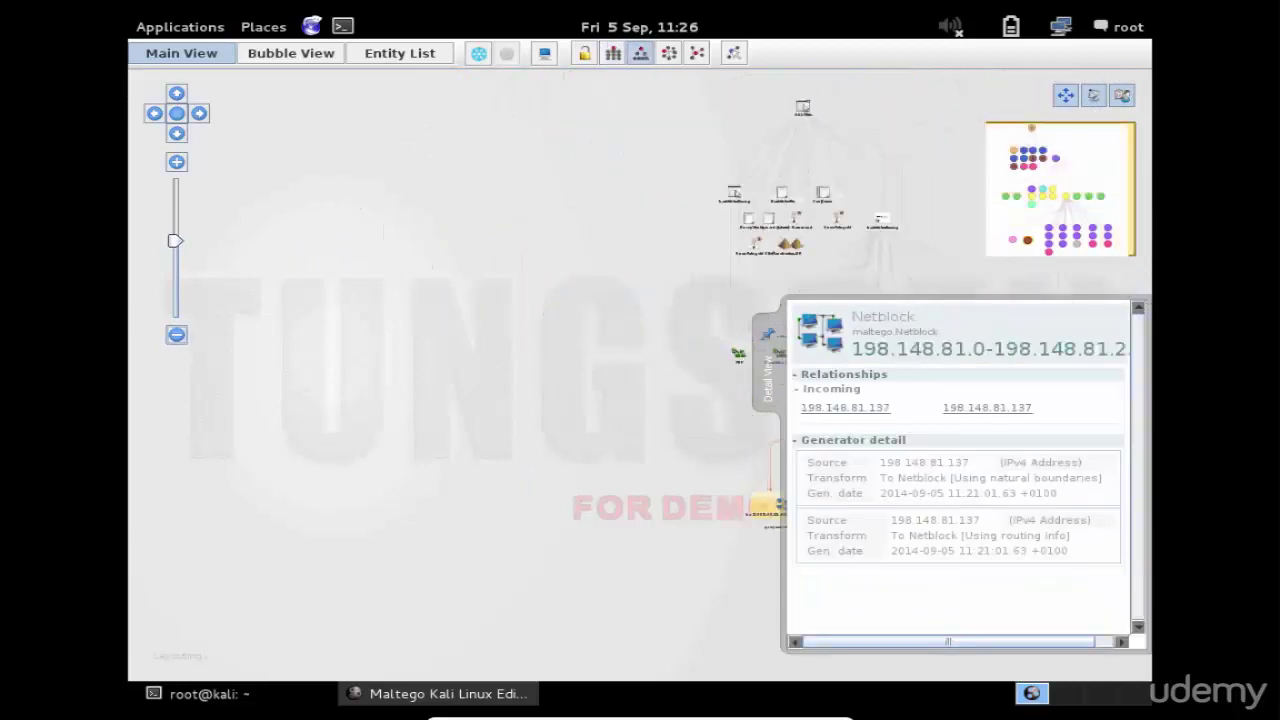
click(669, 53)
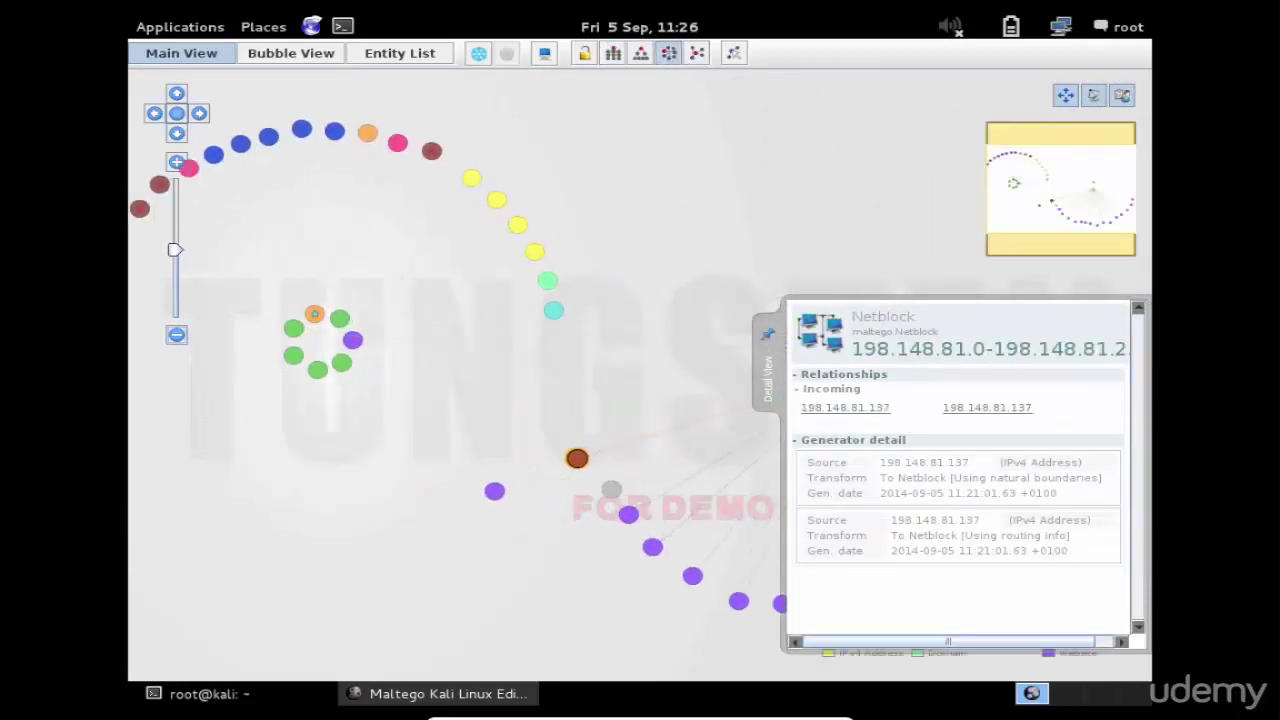